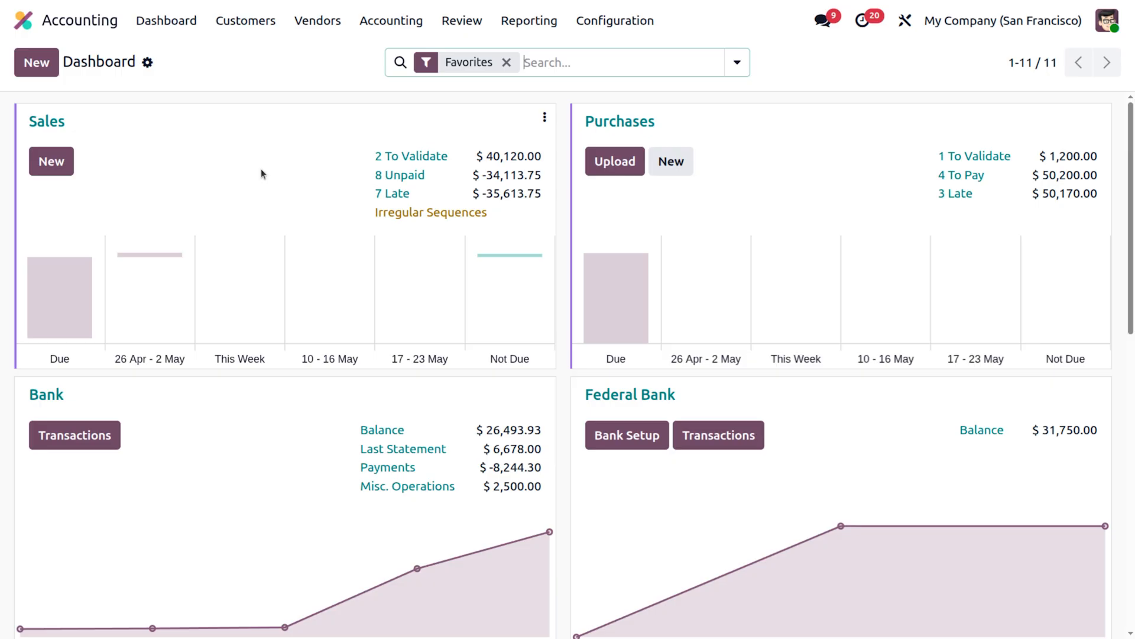
# Open the list of customer invoices and review their payment statuses.
pyautogui.click(256, 28)
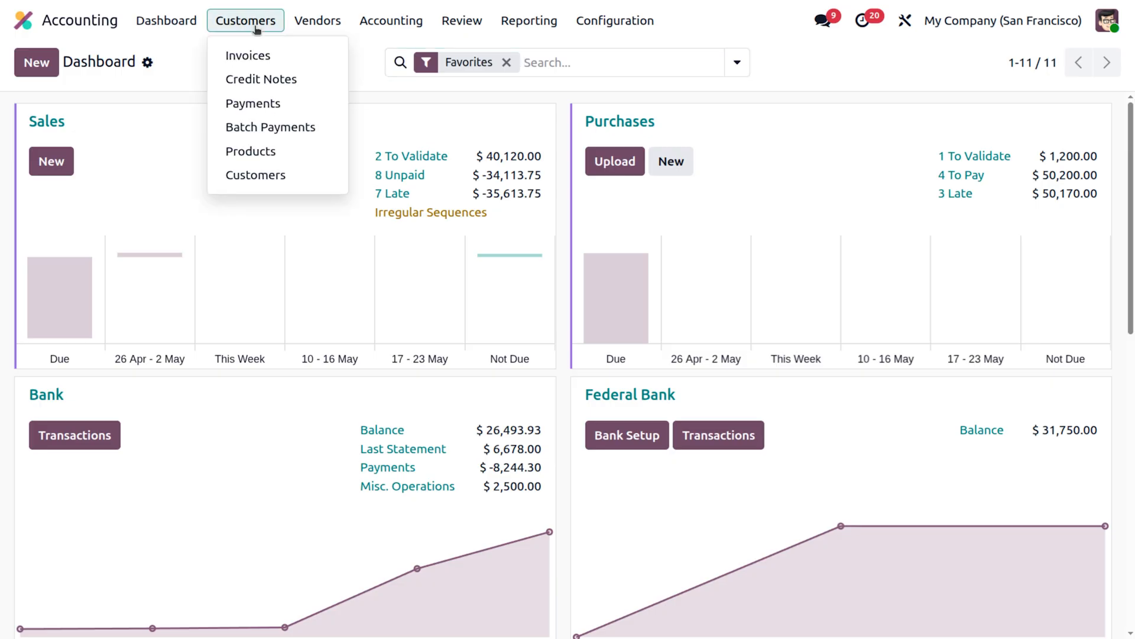
pyautogui.click(240, 58)
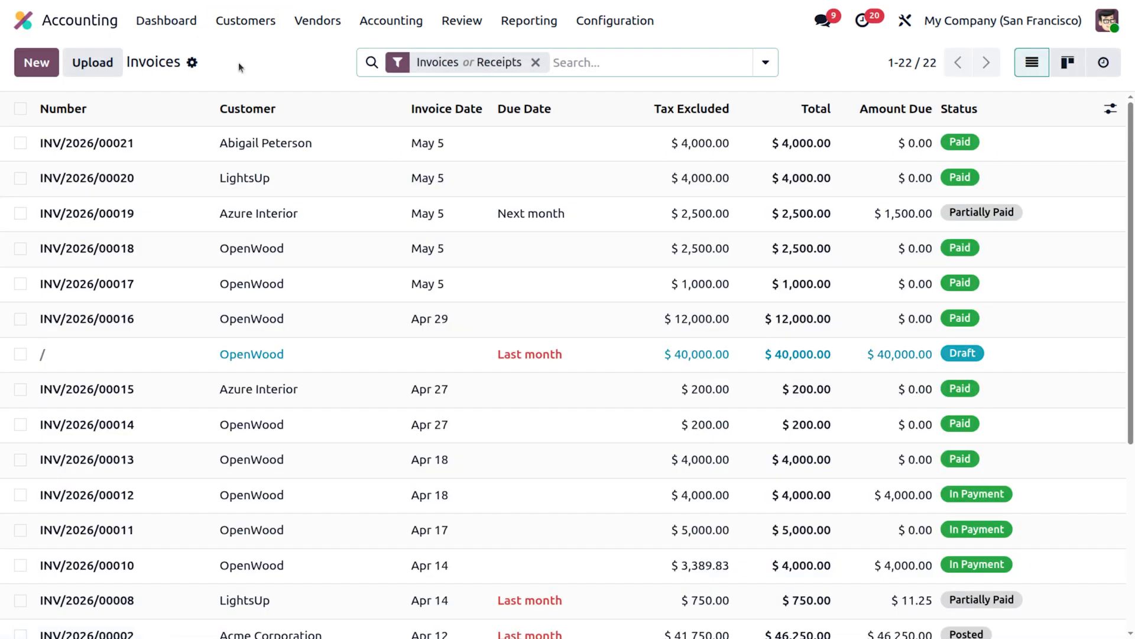
pyautogui.scroll(-2, 578, 520)
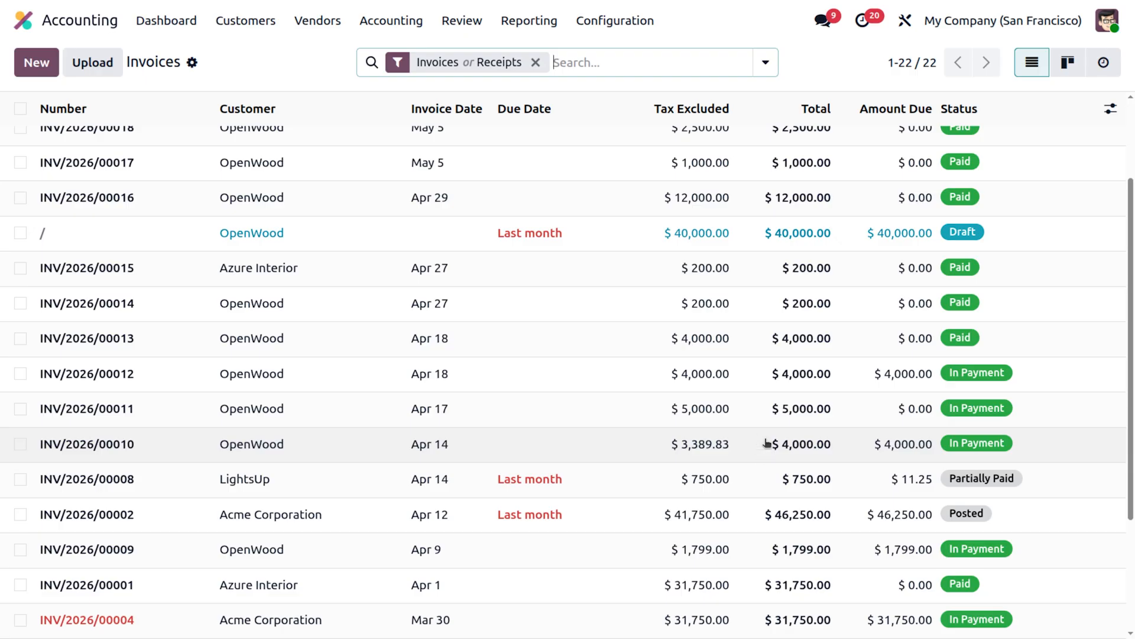
pyautogui.click(147, 29)
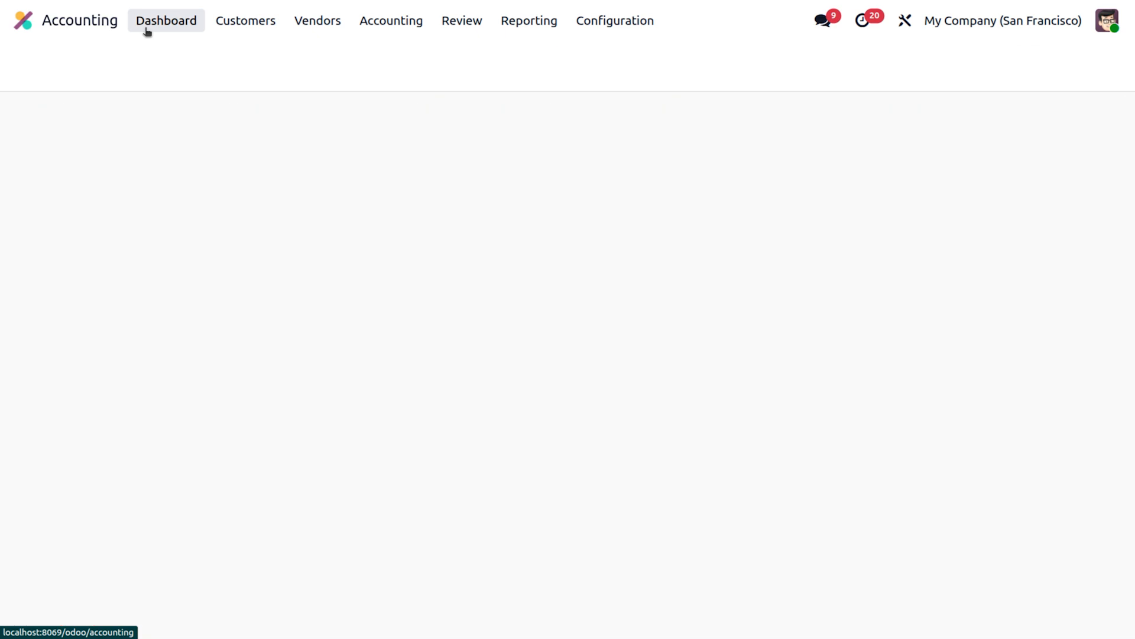
pyautogui.scroll(-3, 163, 428)
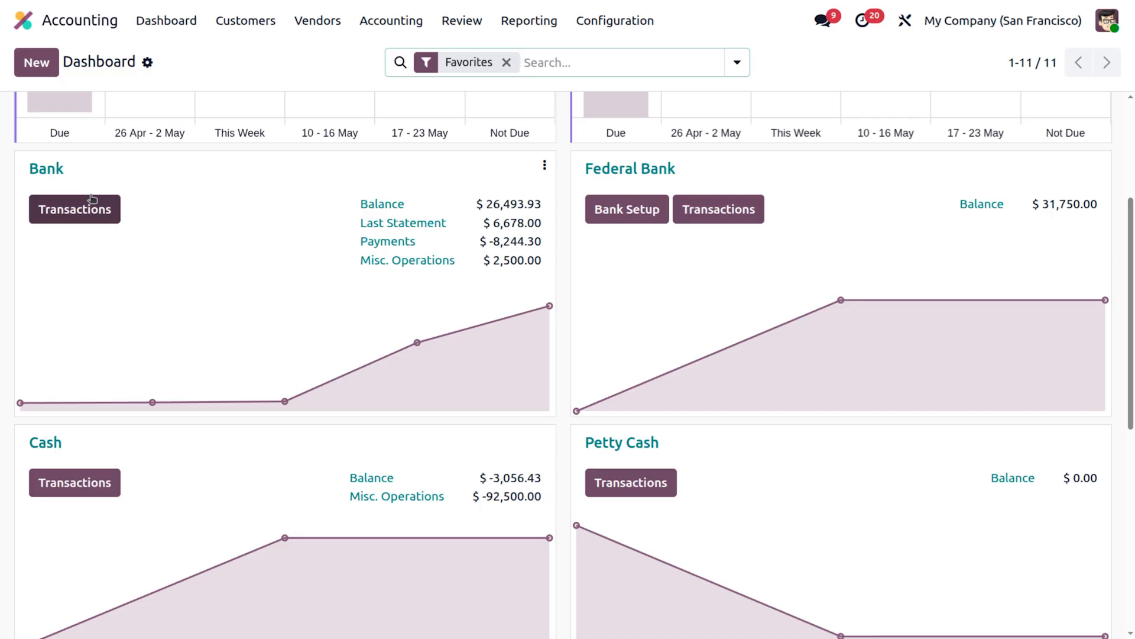
pyautogui.click(78, 215)
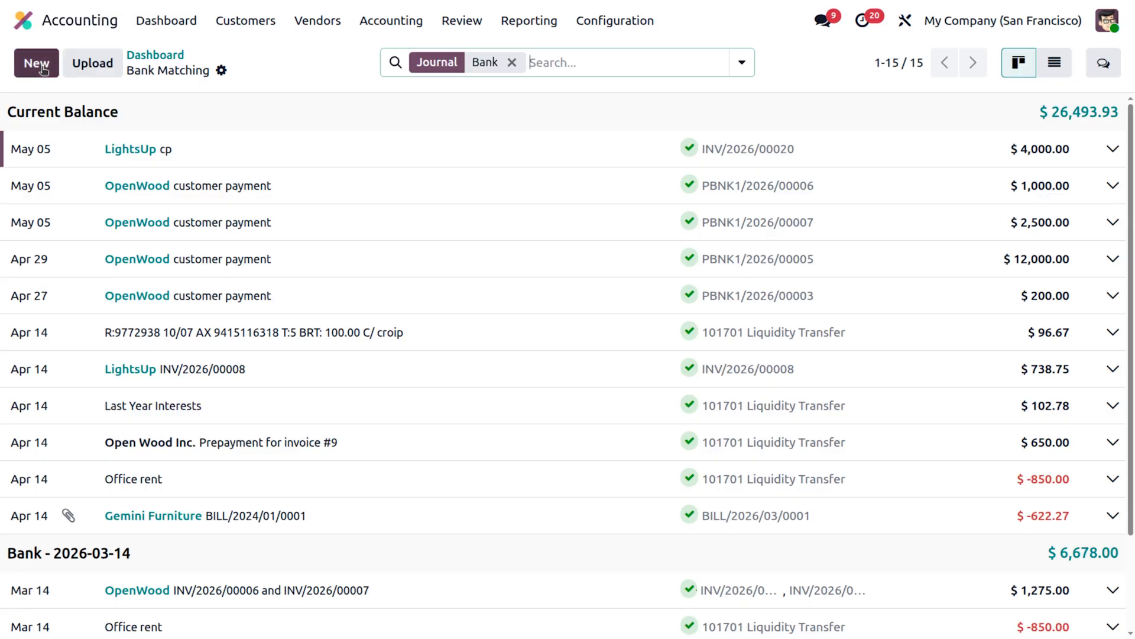
pyautogui.click(39, 65)
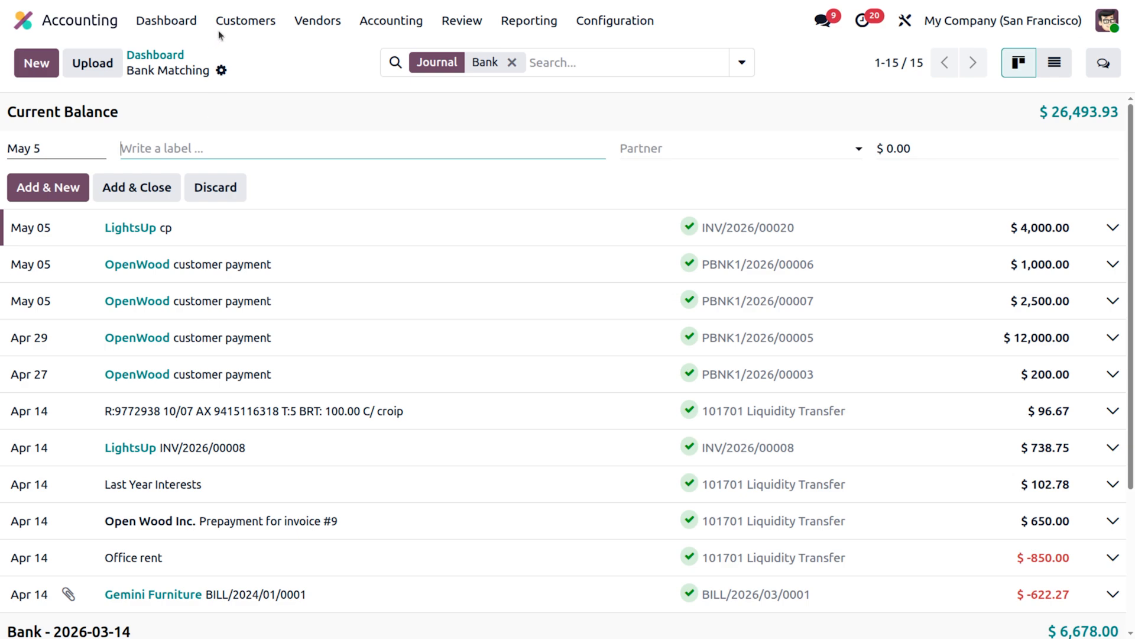
# Open OpenWood's $4,000 In Payment customer invoice dated Apr 18 and view its linked payment.
pyautogui.click(242, 23)
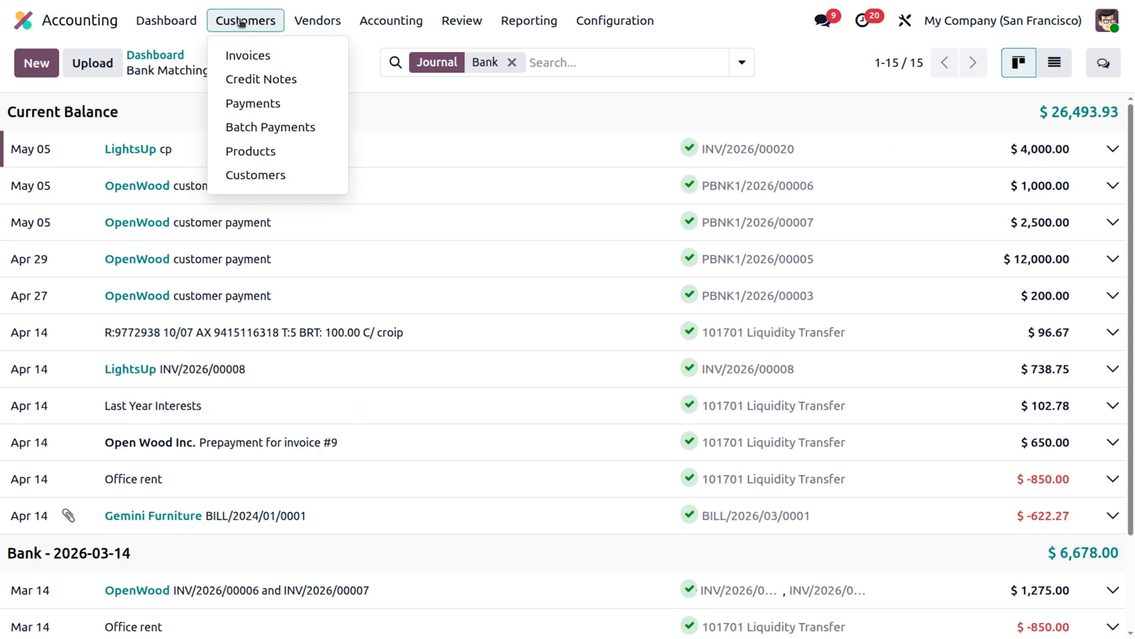
pyautogui.click(240, 50)
pyautogui.scroll(-2, 329, 266)
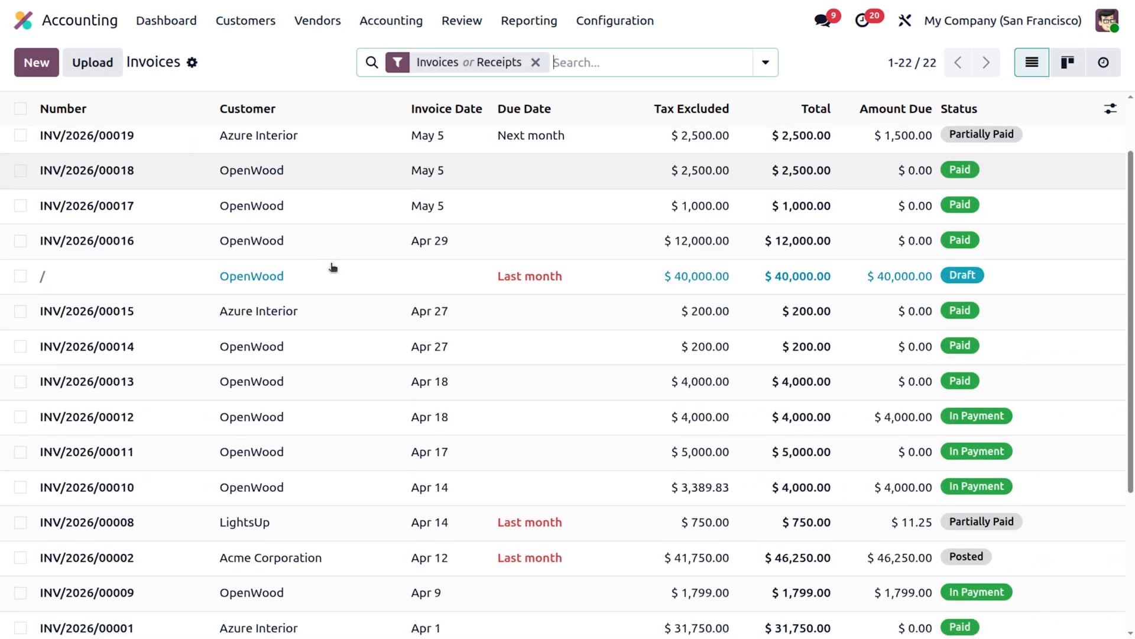
pyautogui.scroll(2, 333, 268)
pyautogui.scroll(-3, 332, 267)
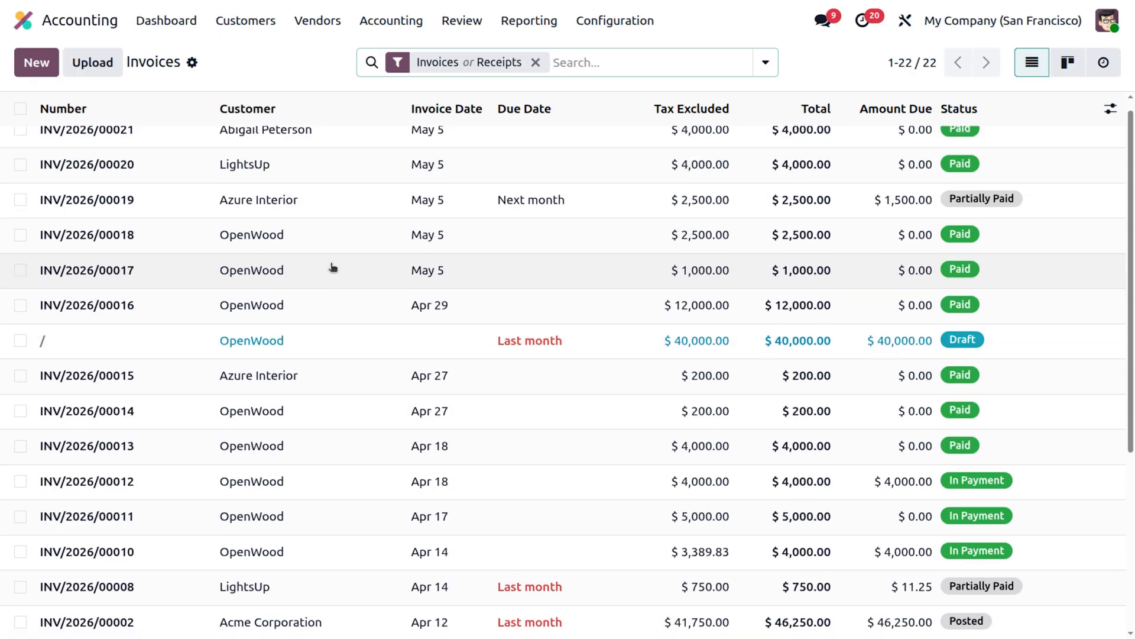
pyautogui.click(418, 374)
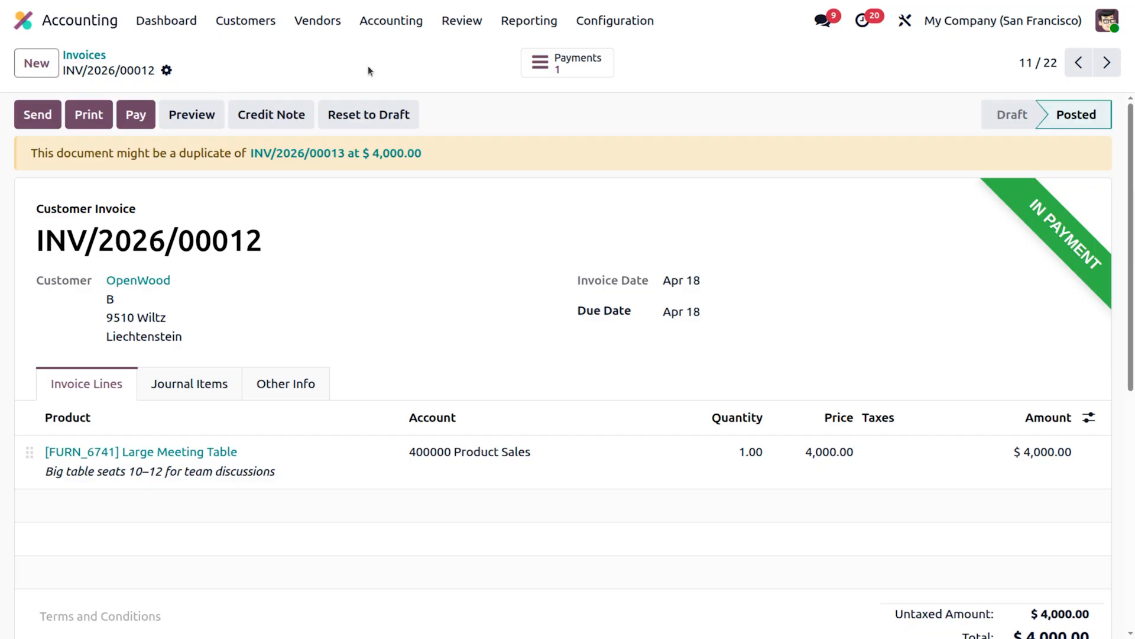
pyautogui.click(596, 66)
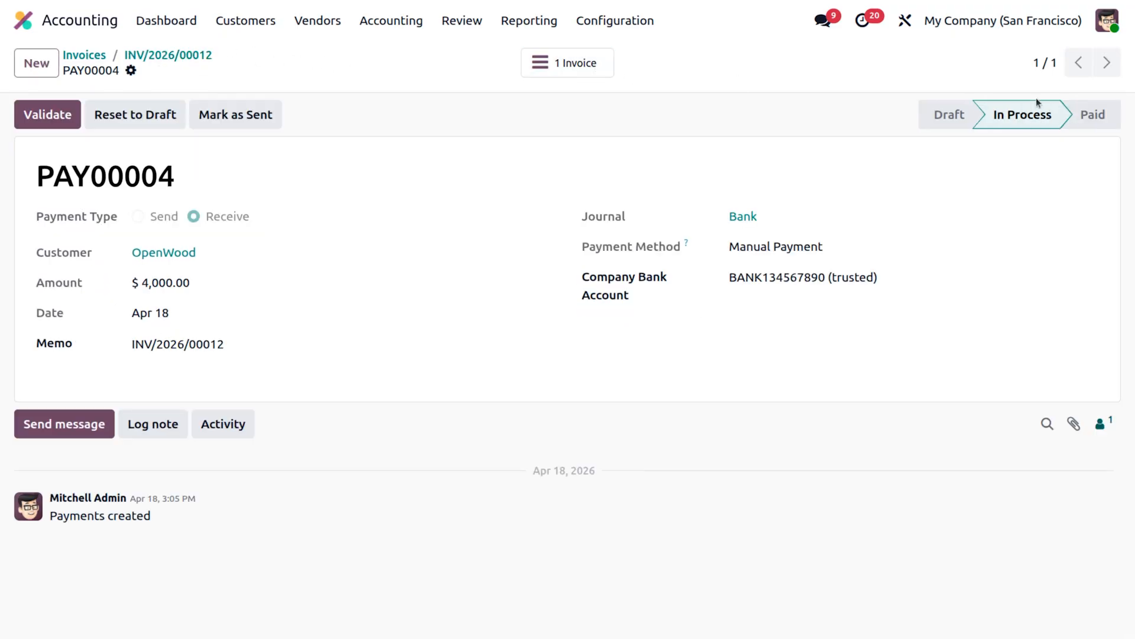
# Add a transaction to the Bank journal with the label "cp", partner OpenWood and amount $4,000.
pyautogui.click(182, 22)
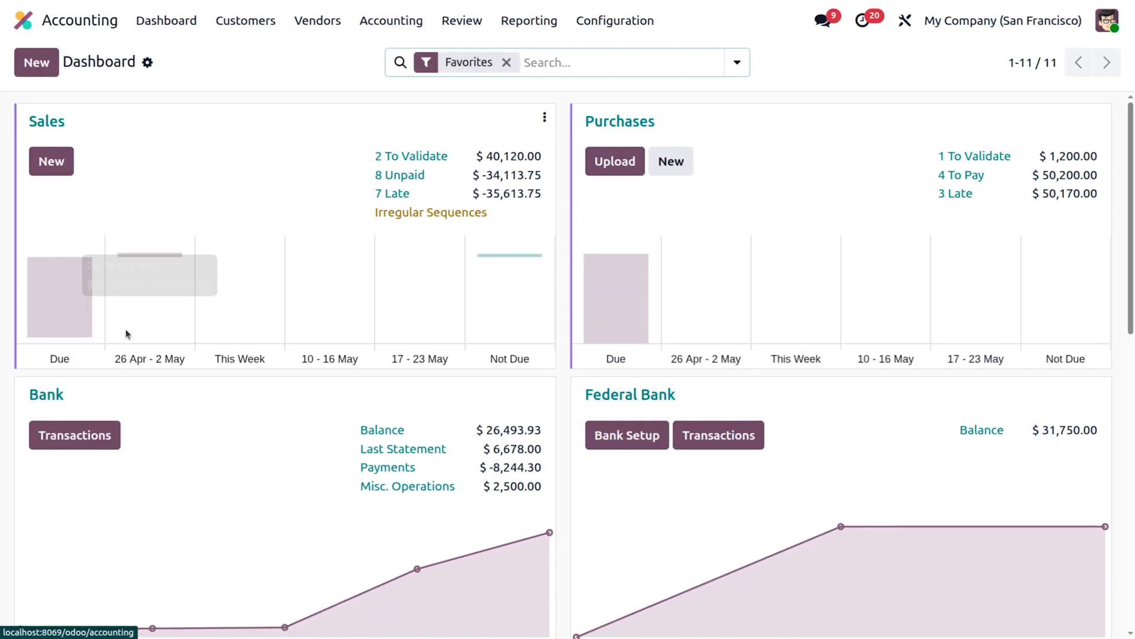
pyautogui.click(80, 438)
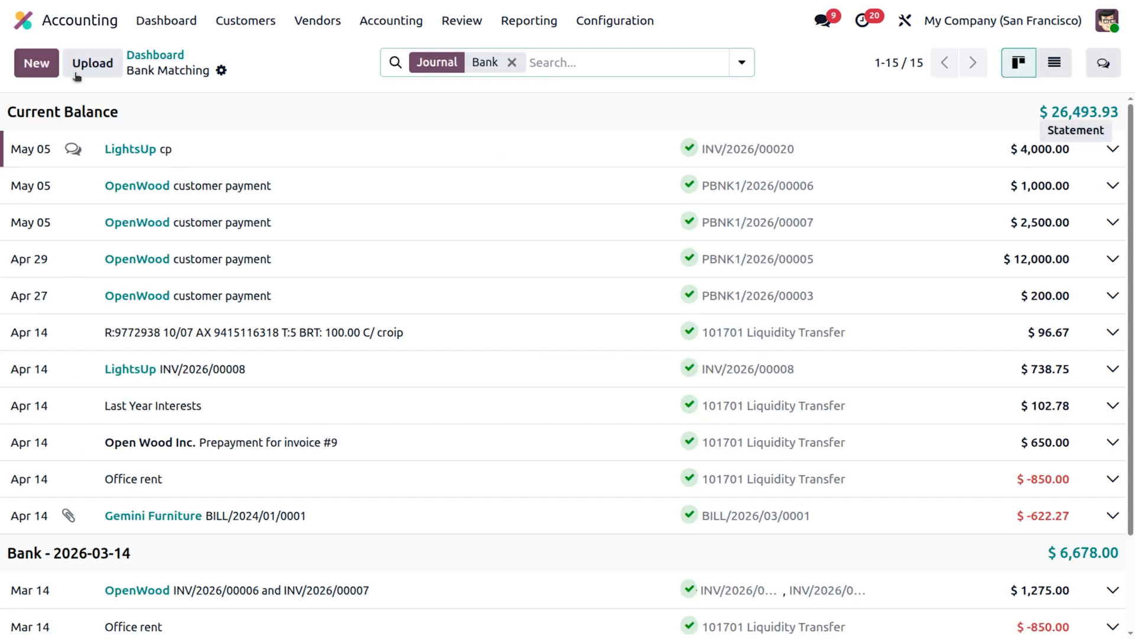
pyautogui.click(36, 63)
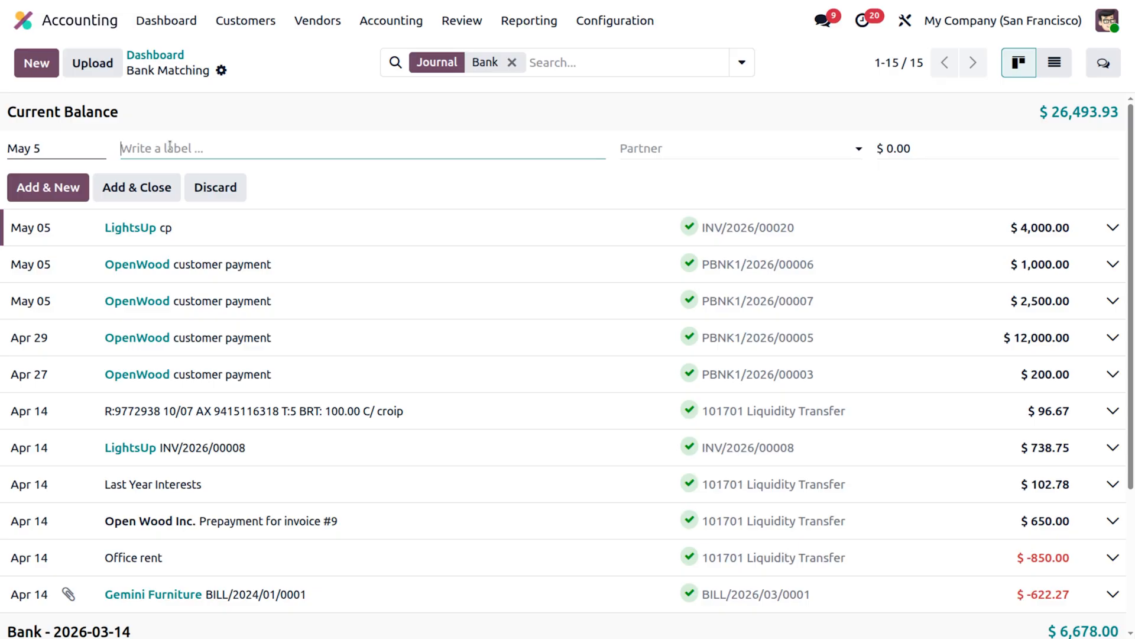
pyautogui.write('cp')
pyautogui.click(663, 151)
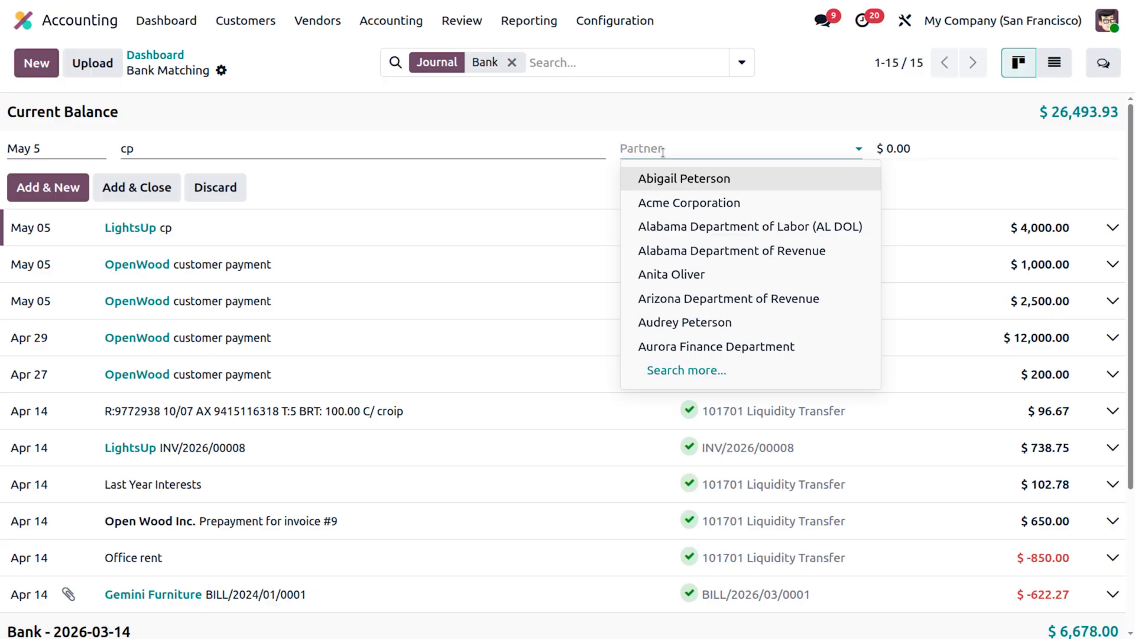
pyautogui.write('op')
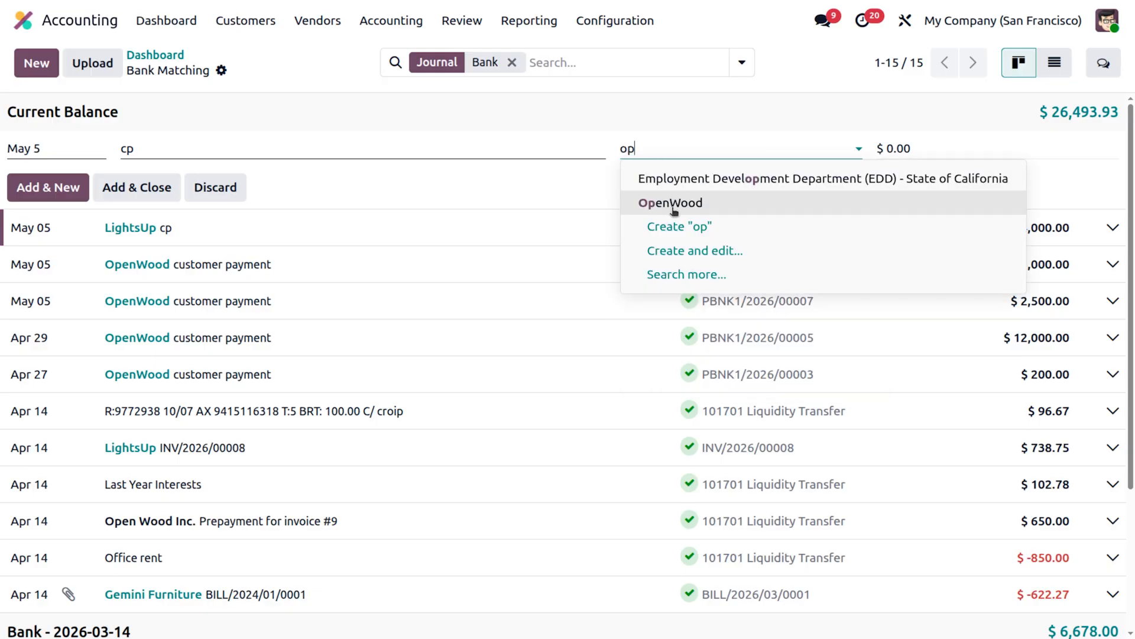
pyautogui.click(674, 207)
pyautogui.click(889, 148)
pyautogui.write('4000')
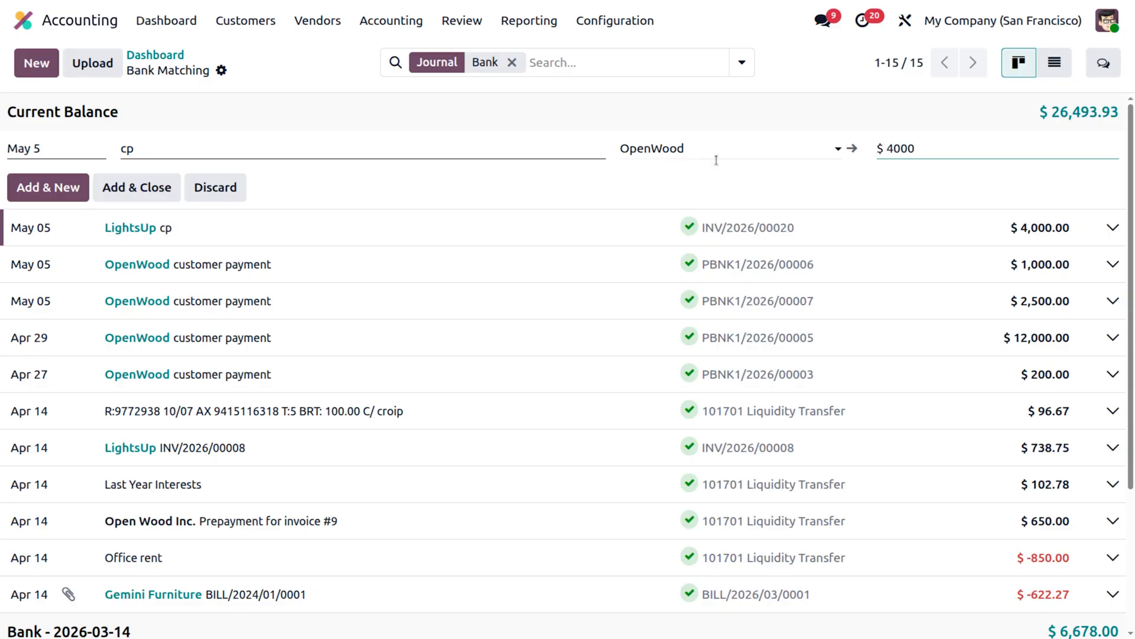
pyautogui.click(152, 188)
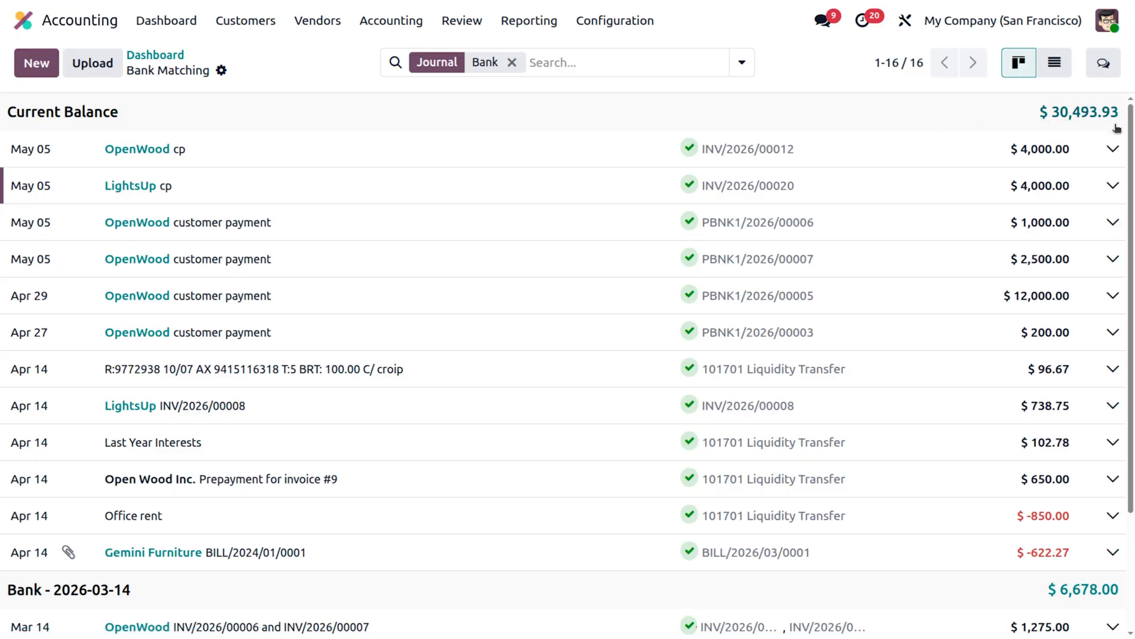
# Expand the new OpenWood bank transaction and check the payment status of its matched invoice.
pyautogui.click(1112, 149)
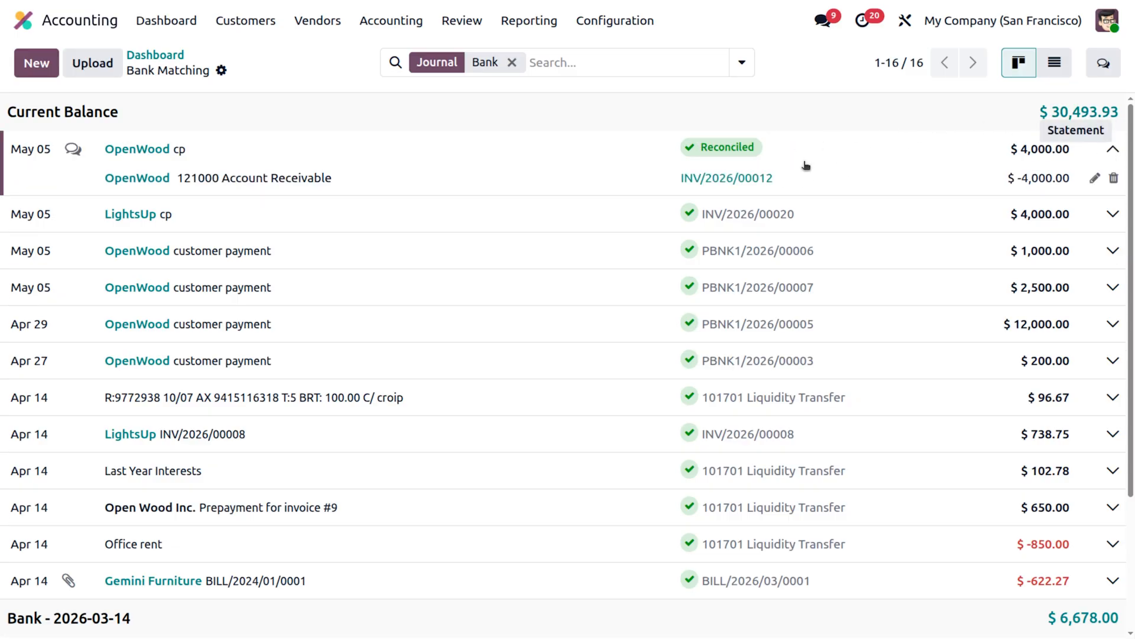
pyautogui.click(756, 179)
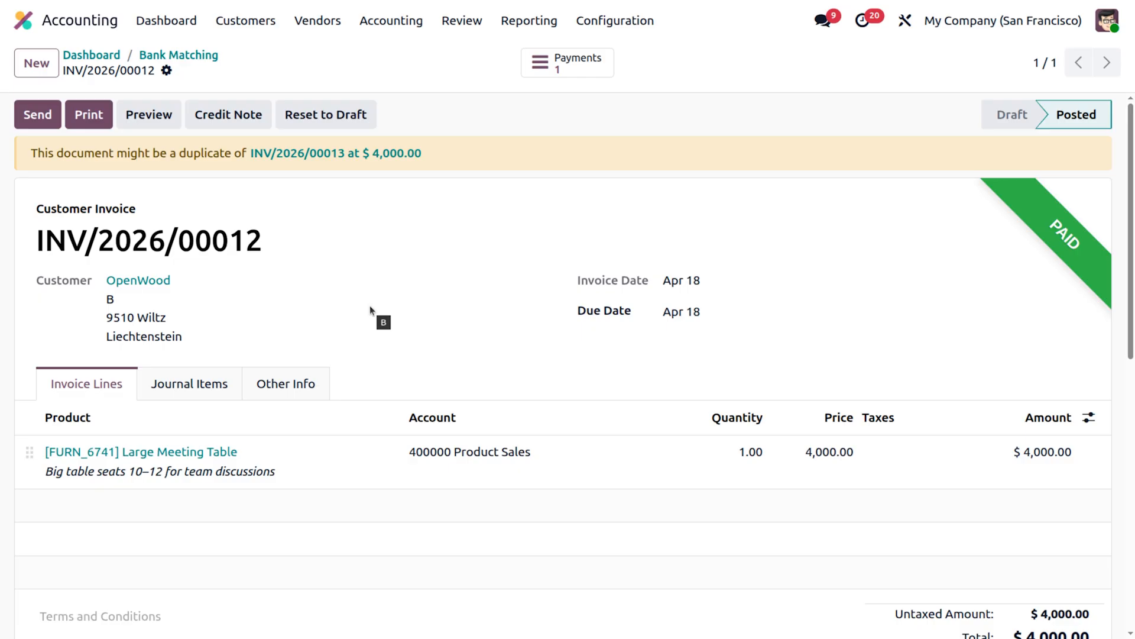
pyautogui.click(201, 56)
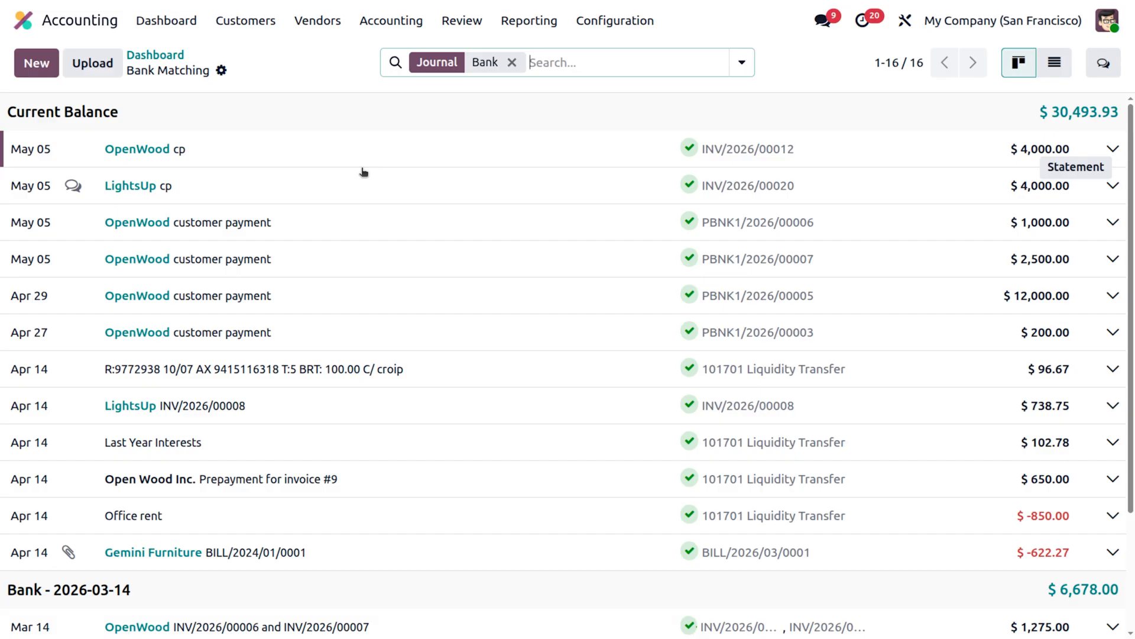
# Open the Bank journal's configuration and review the outstanding accounts of its incoming and outgoing payment methods.
pyautogui.click(152, 58)
pyautogui.moveTo(521, 383)
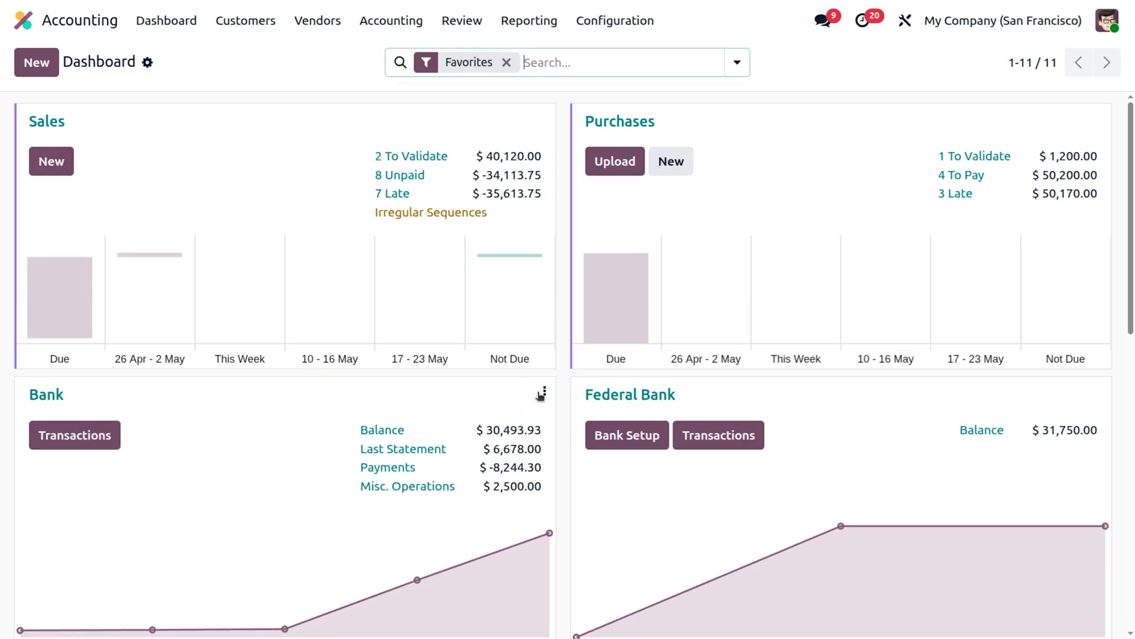
pyautogui.click(542, 393)
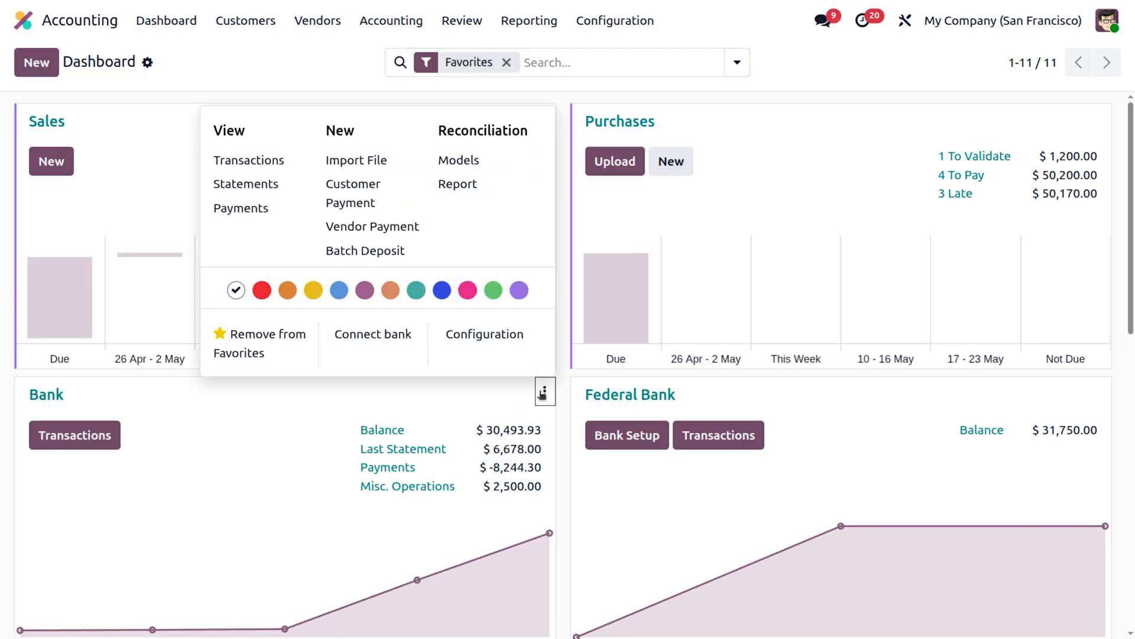
pyautogui.click(467, 332)
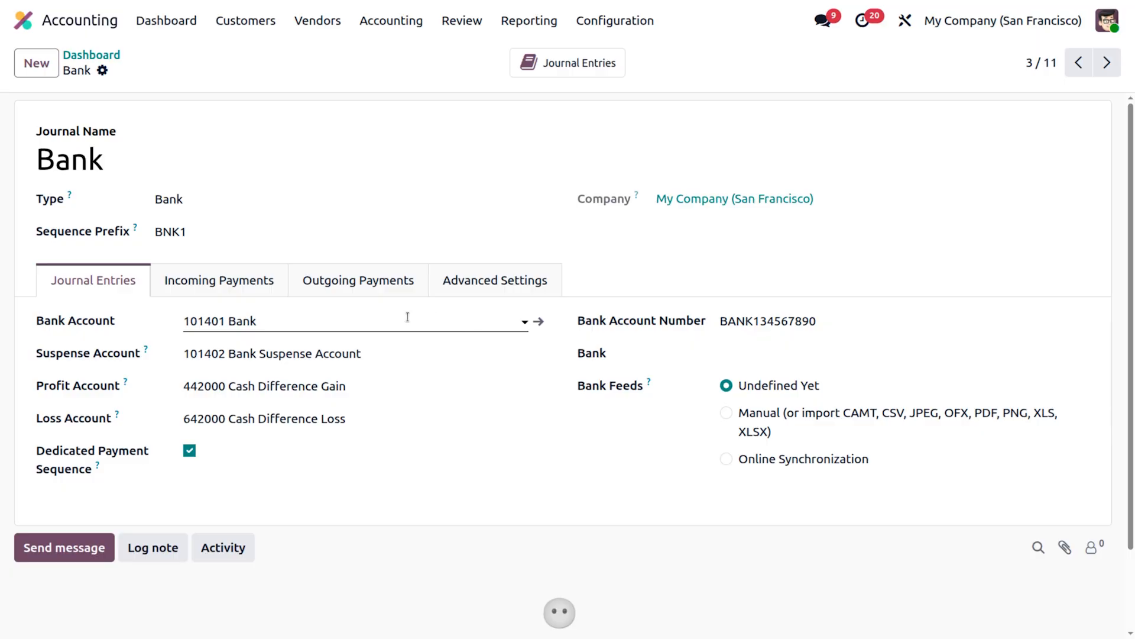
pyautogui.click(251, 288)
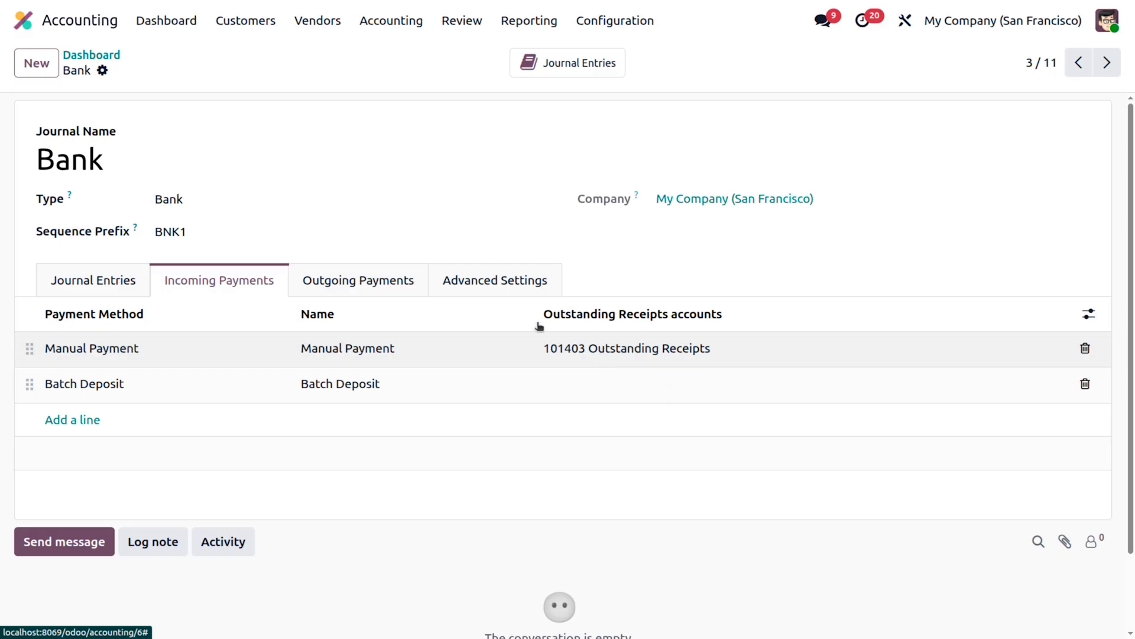
pyautogui.click(335, 286)
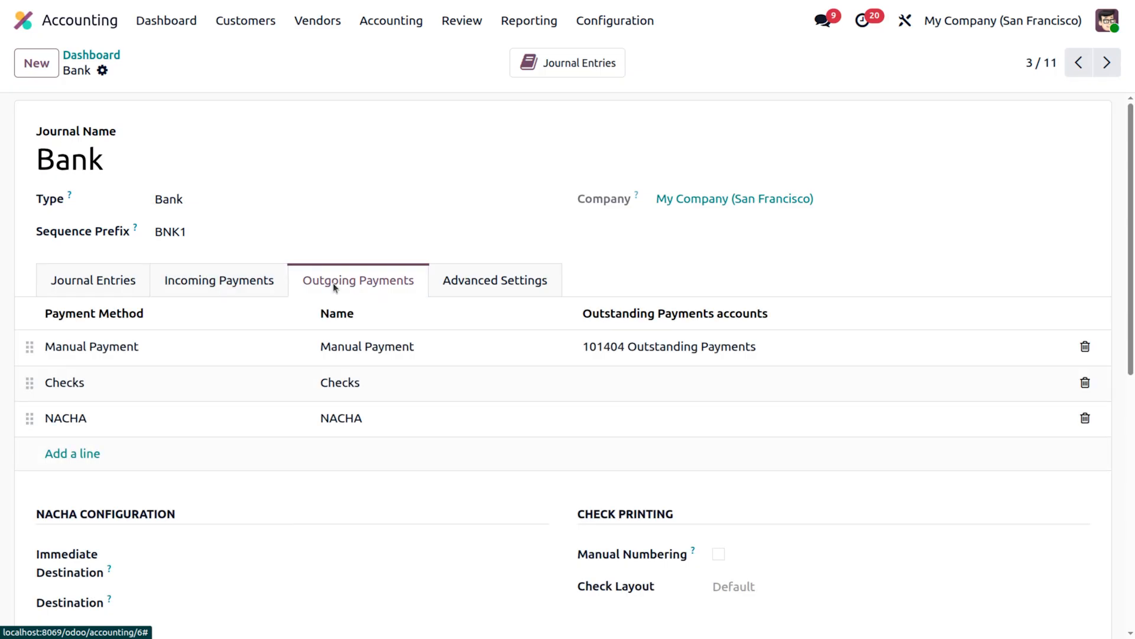
pyautogui.click(227, 282)
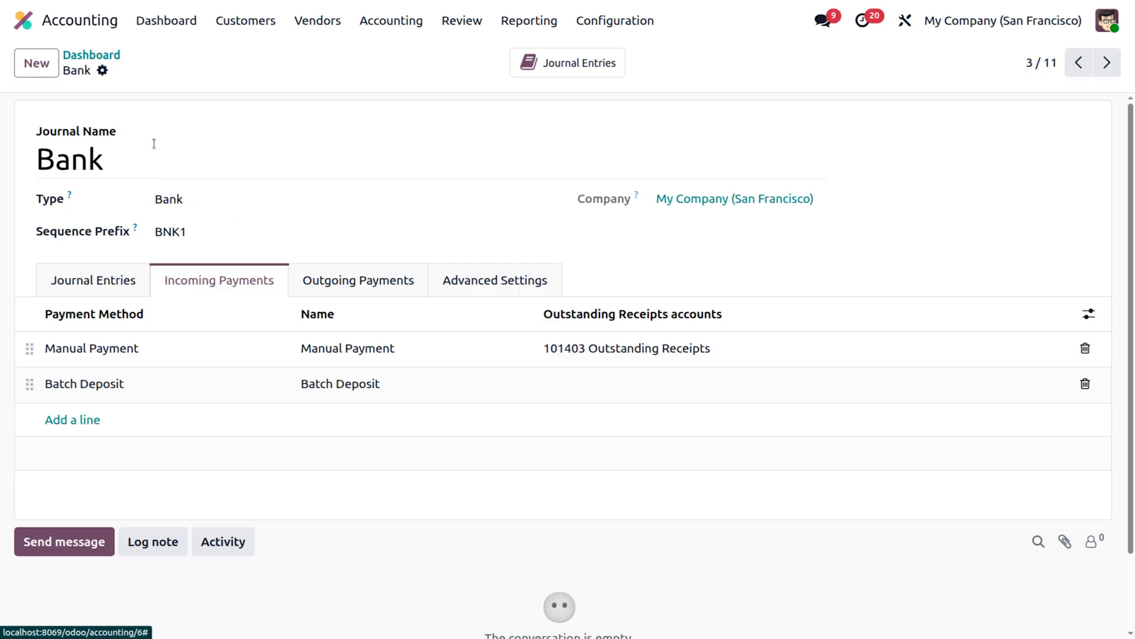
# Reopen the Bank journal's configuration and review its journal accounts and bank feed options.
pyautogui.click(106, 55)
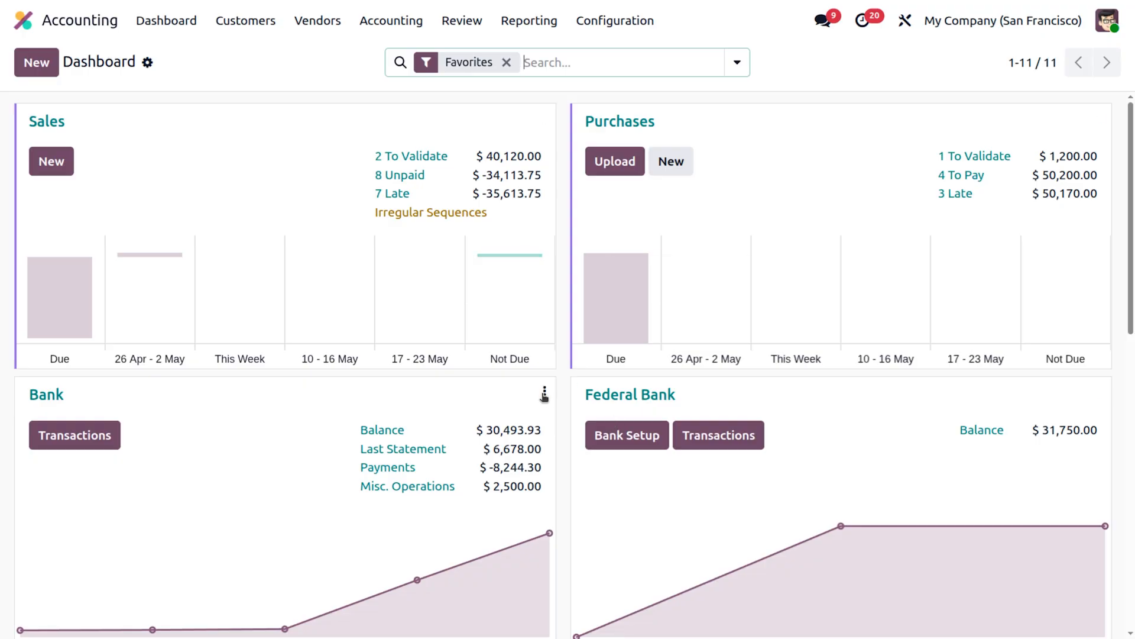
pyautogui.click(545, 394)
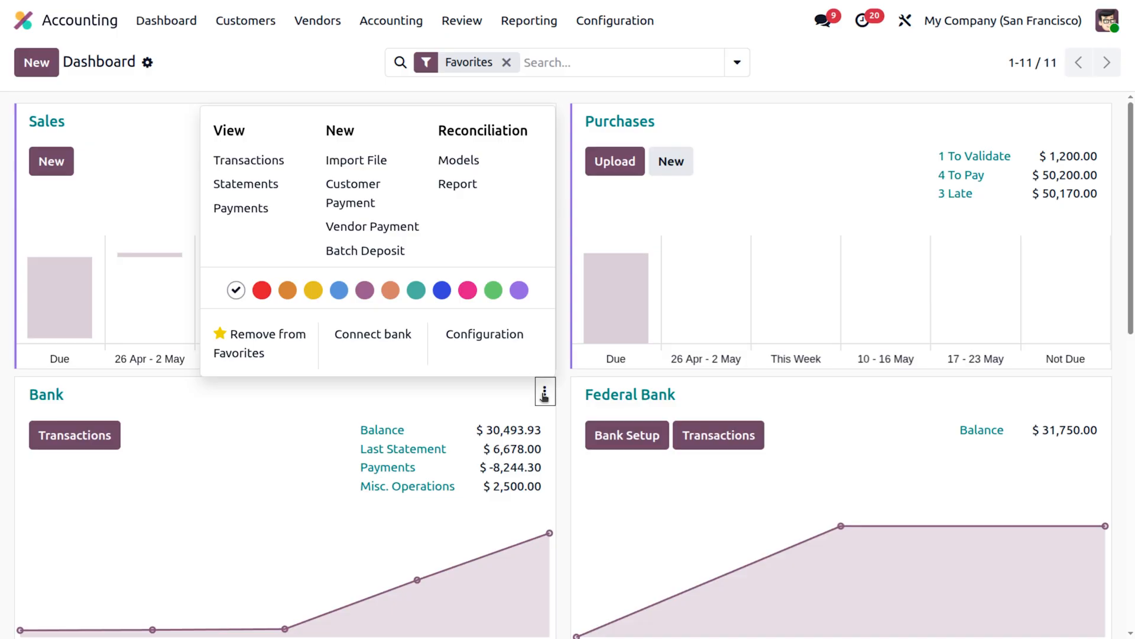
pyautogui.click(503, 341)
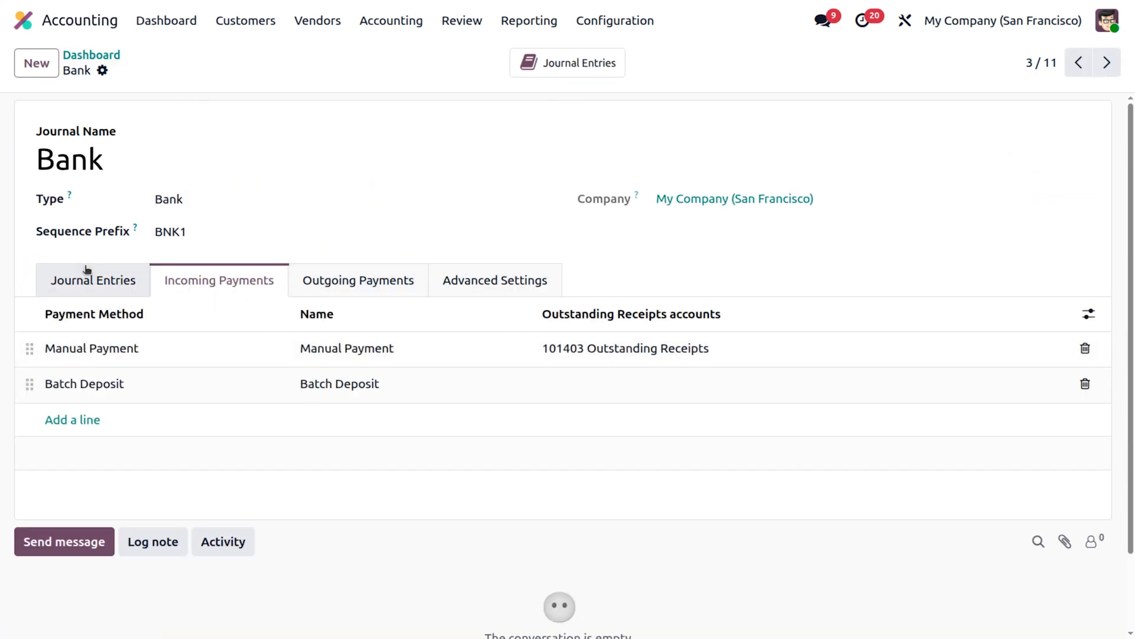
pyautogui.click(103, 283)
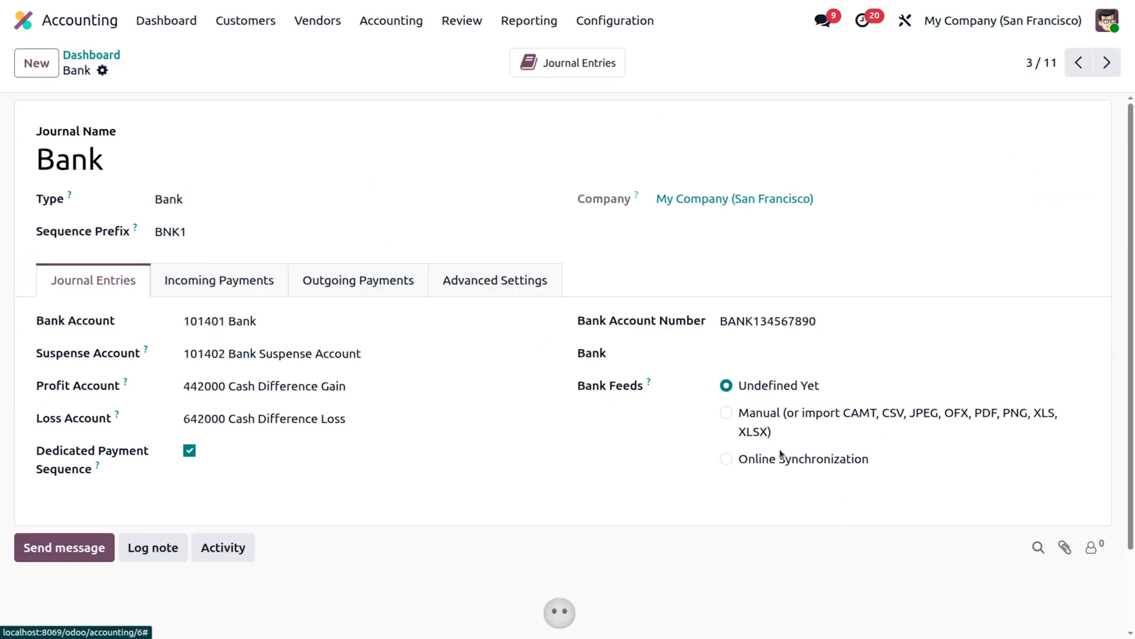
pyautogui.moveTo(650, 388)
# Open the Bank journal's file import from the dashboard to show the file chooser, and close it without choosing a file.
pyautogui.click(92, 55)
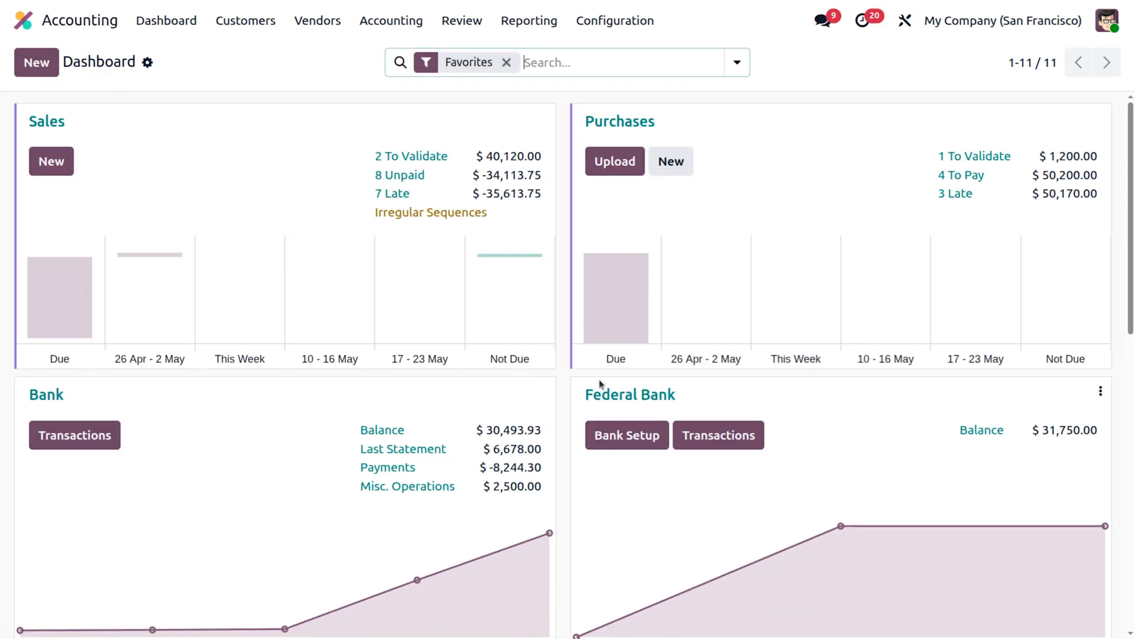
pyautogui.click(544, 391)
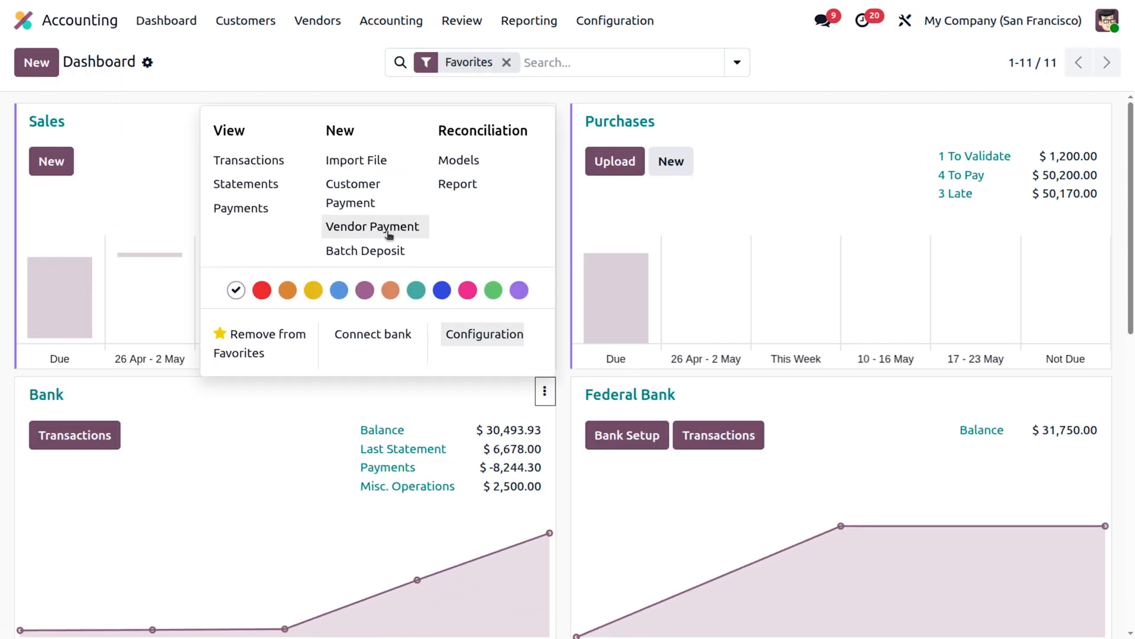
pyautogui.click(367, 160)
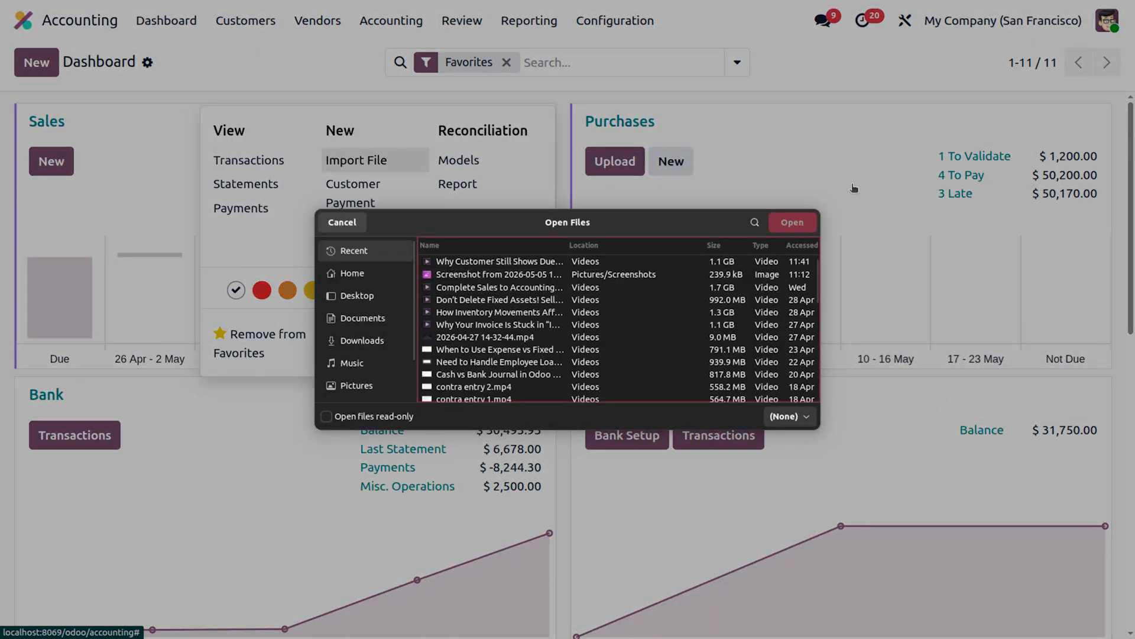
pyautogui.click(342, 222)
pyautogui.click(263, 438)
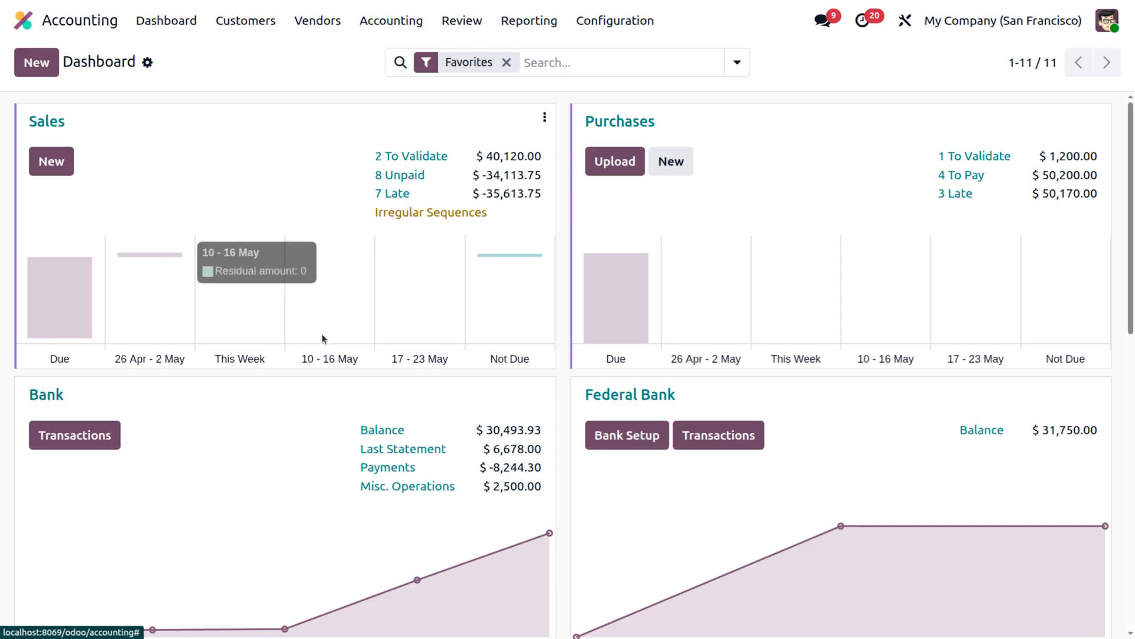
# Review the Bank journal's available actions and its list of bank transactions, and return to the dashboard.
pyautogui.click(544, 392)
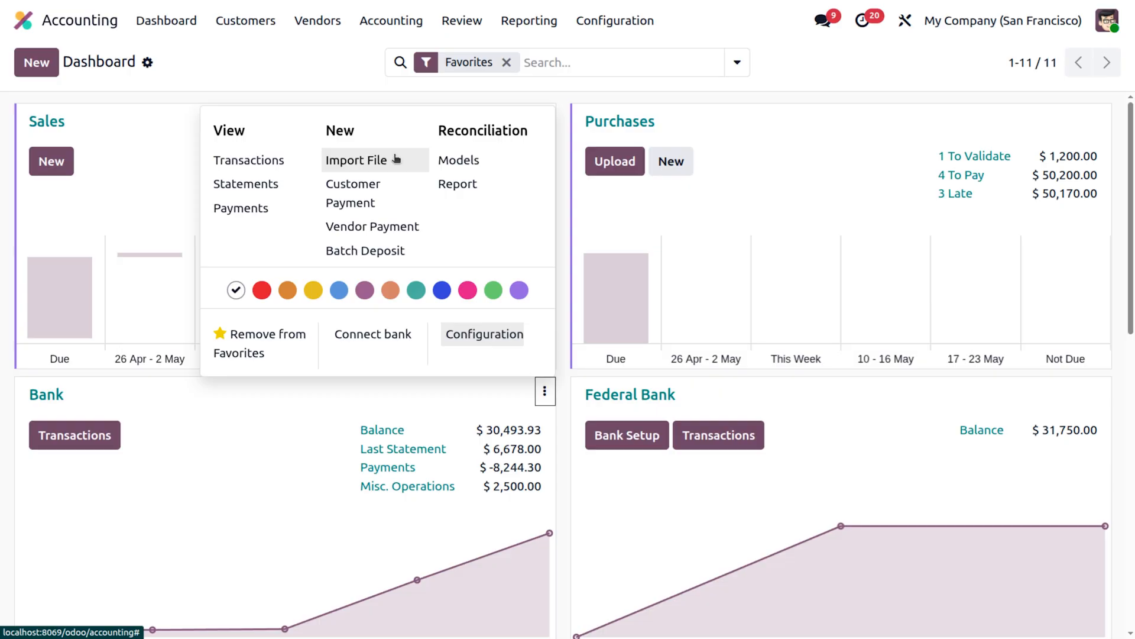
pyautogui.click(108, 436)
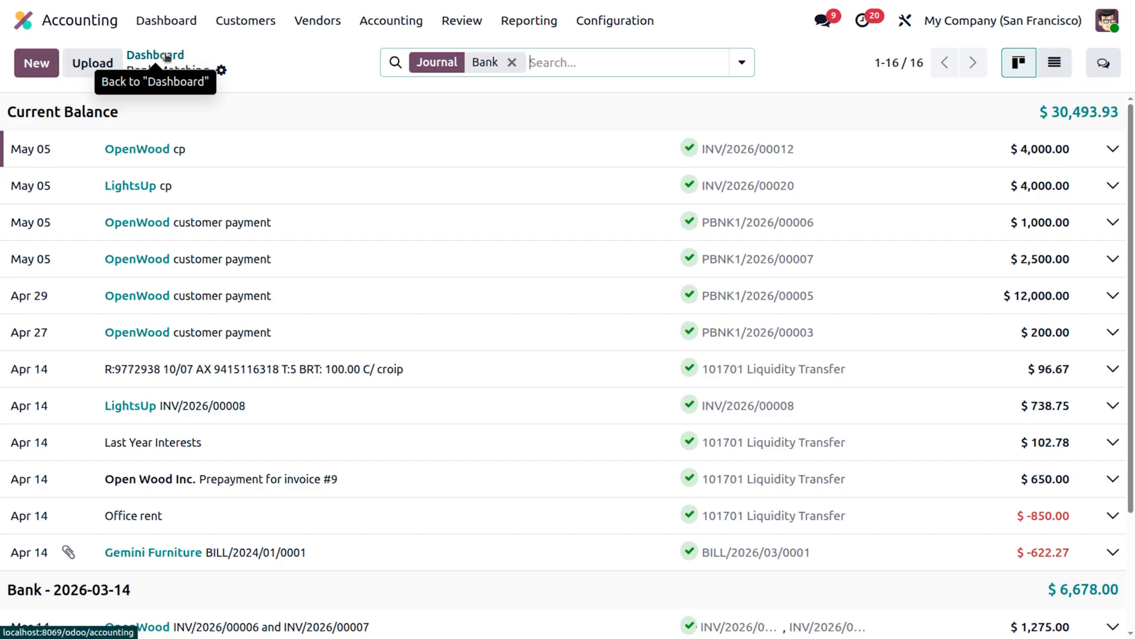
pyautogui.click(168, 58)
# Start a new customer invoice for the first Acme Corporation contact offered with a person's name.
pyautogui.click(255, 21)
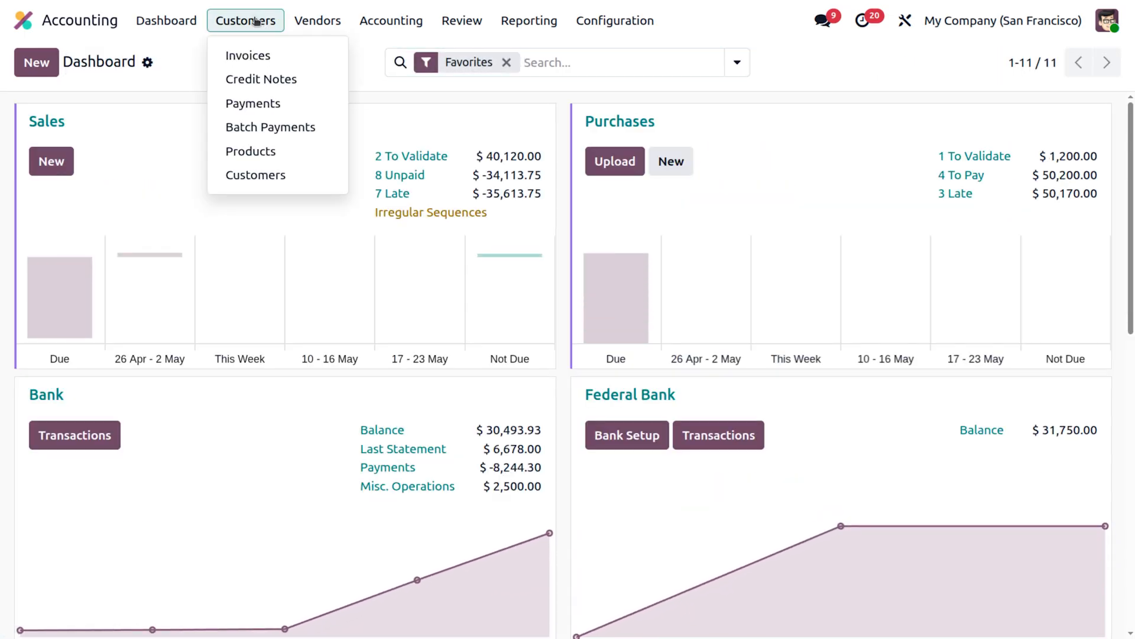
pyautogui.click(260, 56)
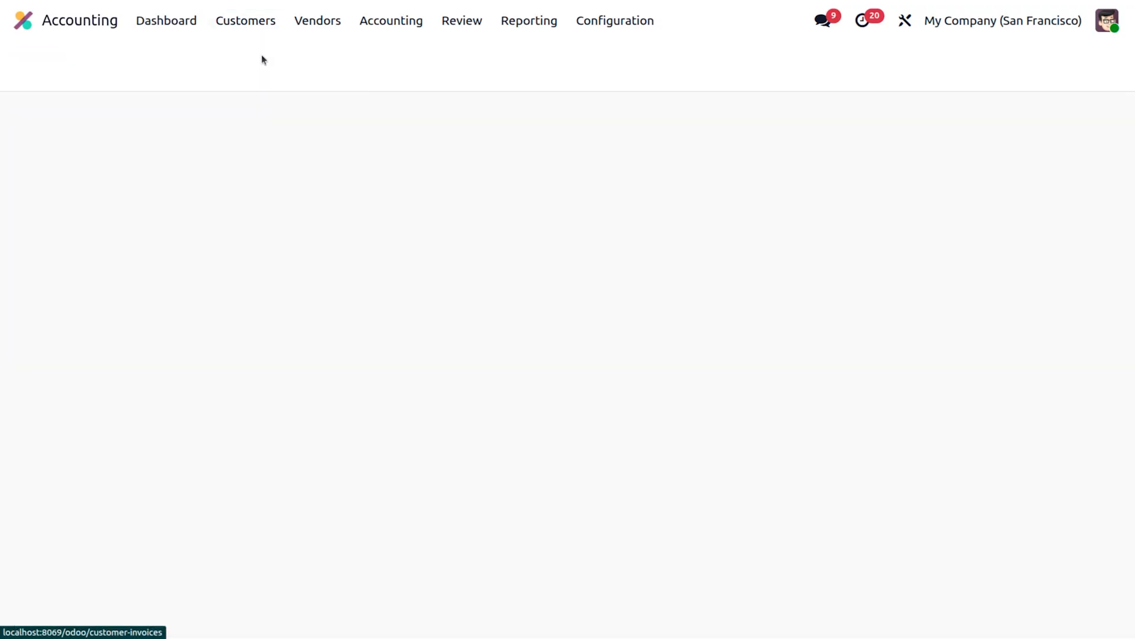
pyautogui.click(42, 65)
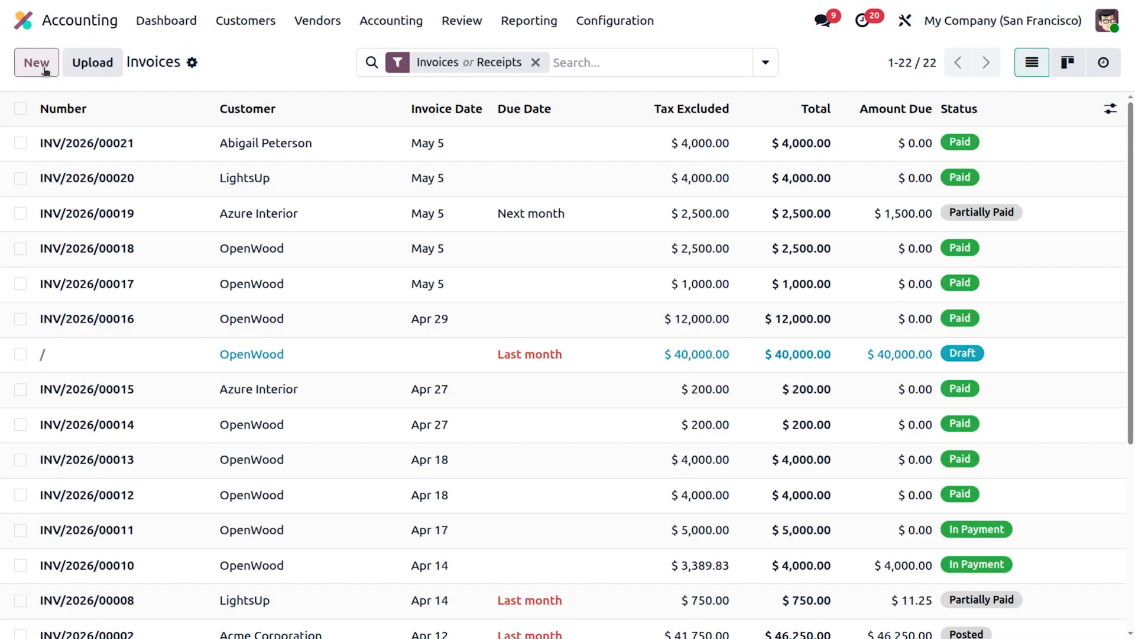
pyautogui.click(124, 243)
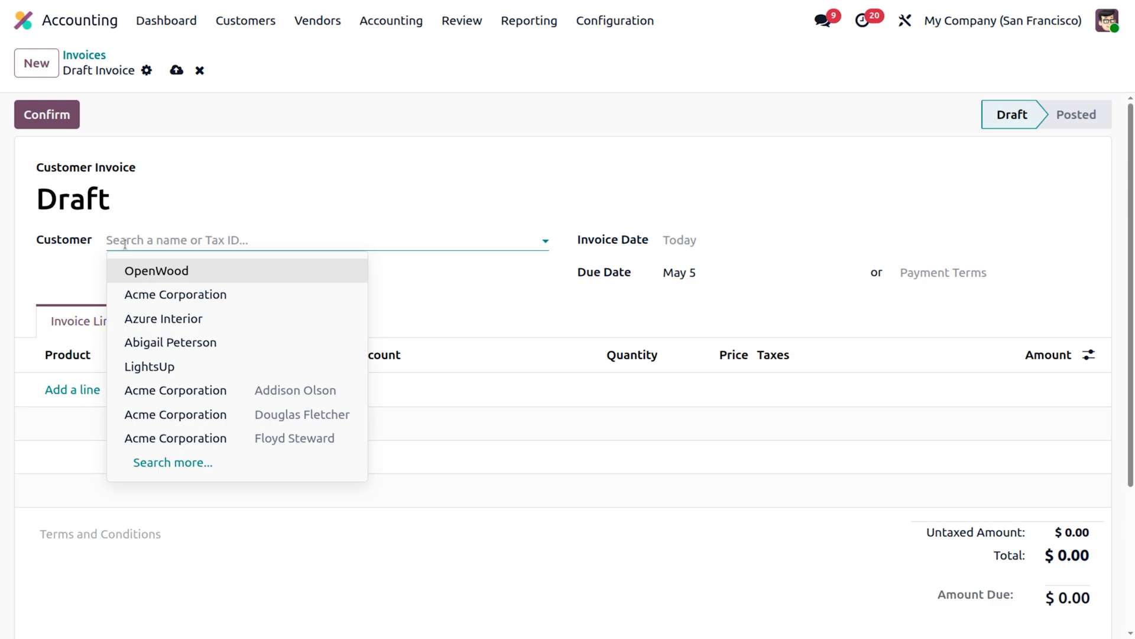
pyautogui.click(195, 393)
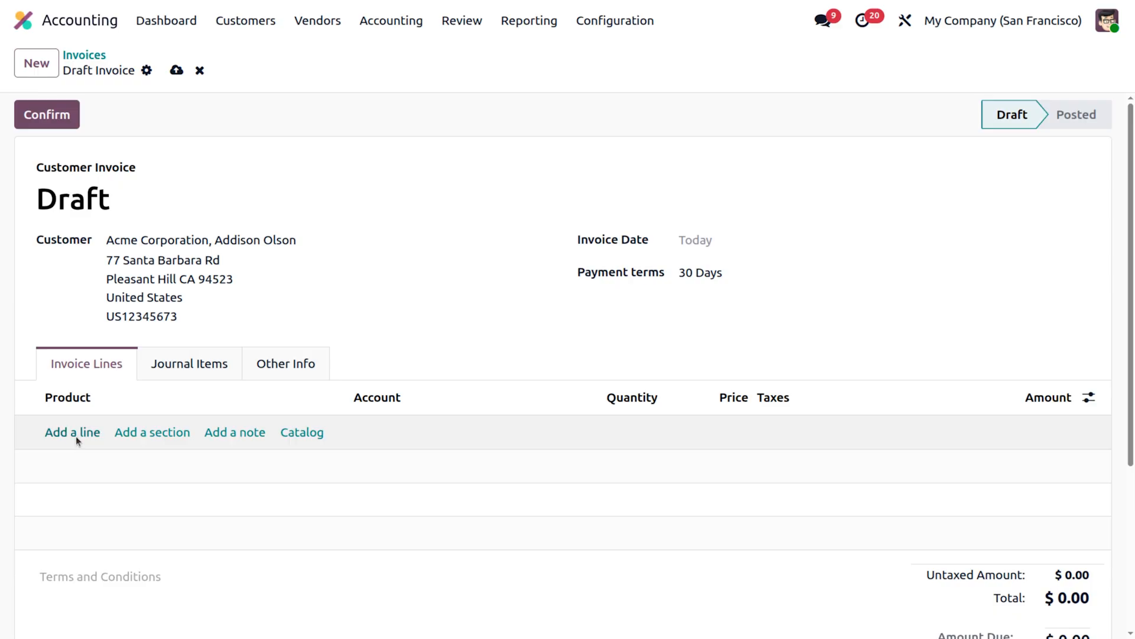
# Add a line for the Large Meeting Table to the draft invoice and confirm the invoice.
pyautogui.click(74, 435)
pyautogui.write('tab')
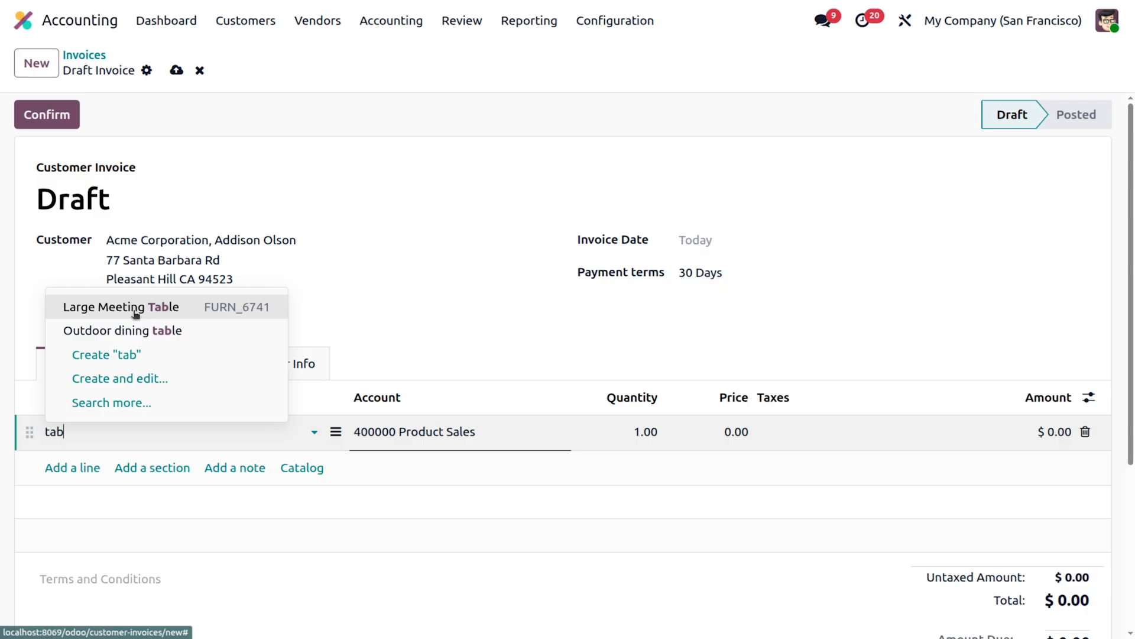
pyautogui.click(135, 307)
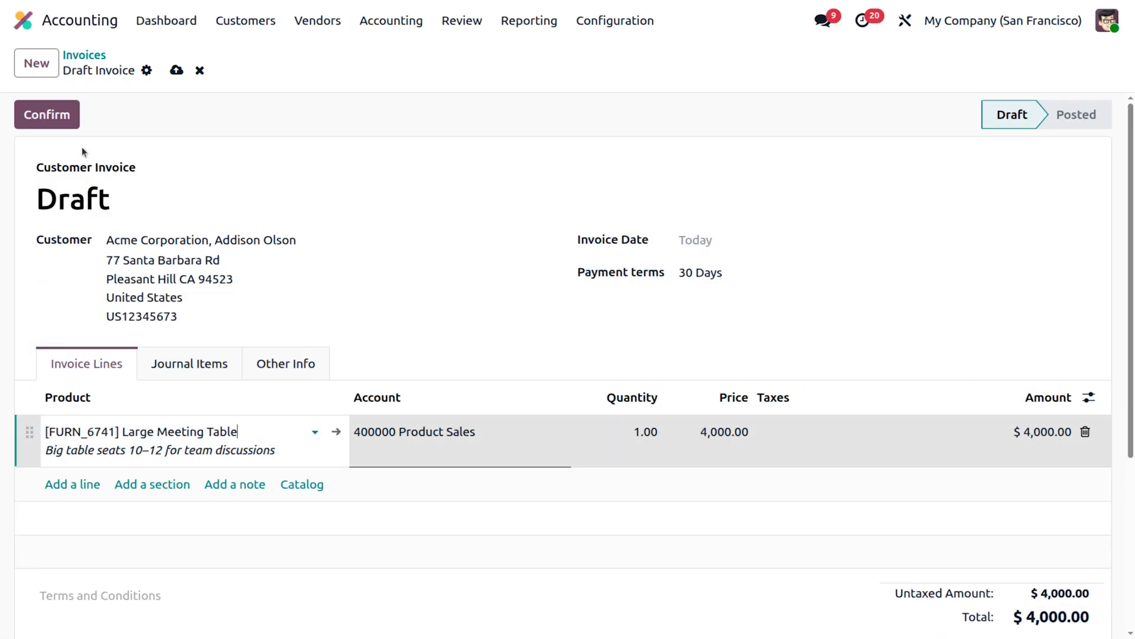
pyautogui.click(52, 124)
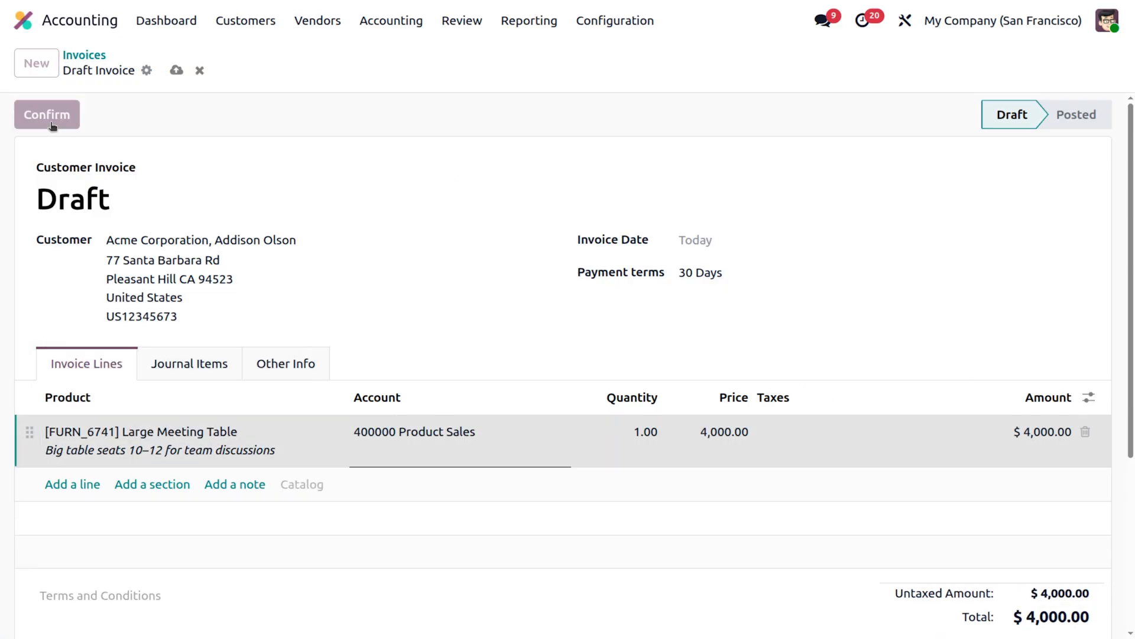
# Register the $4,000.00 payment of the new invoice through the Cash journal.
pyautogui.click(130, 115)
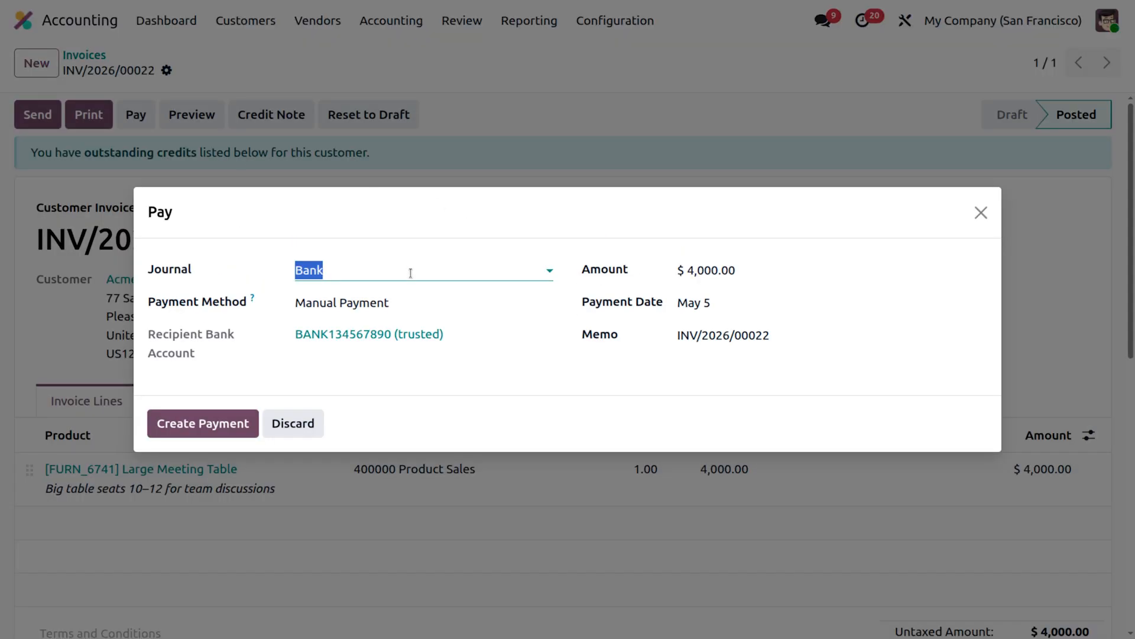
pyautogui.click(411, 273)
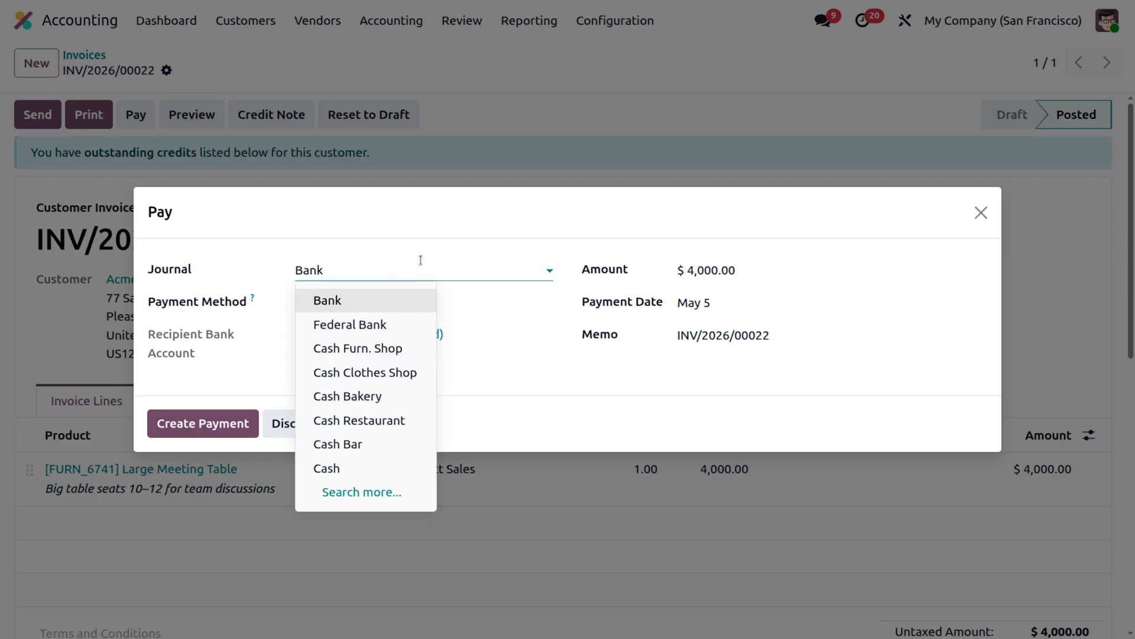
pyautogui.click(350, 469)
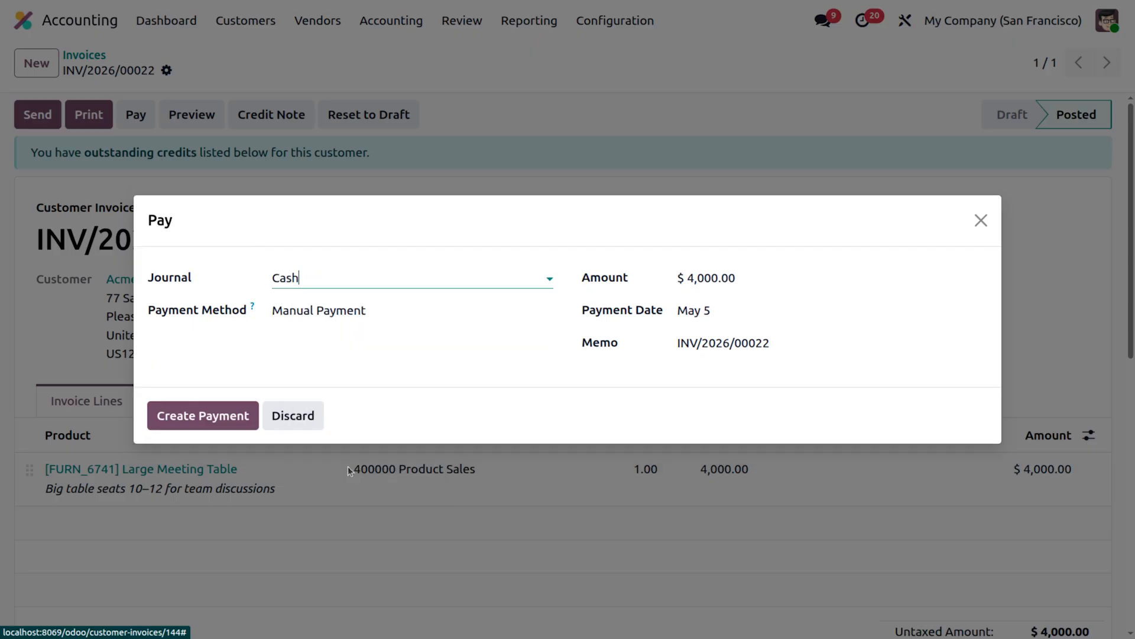
pyautogui.click(206, 424)
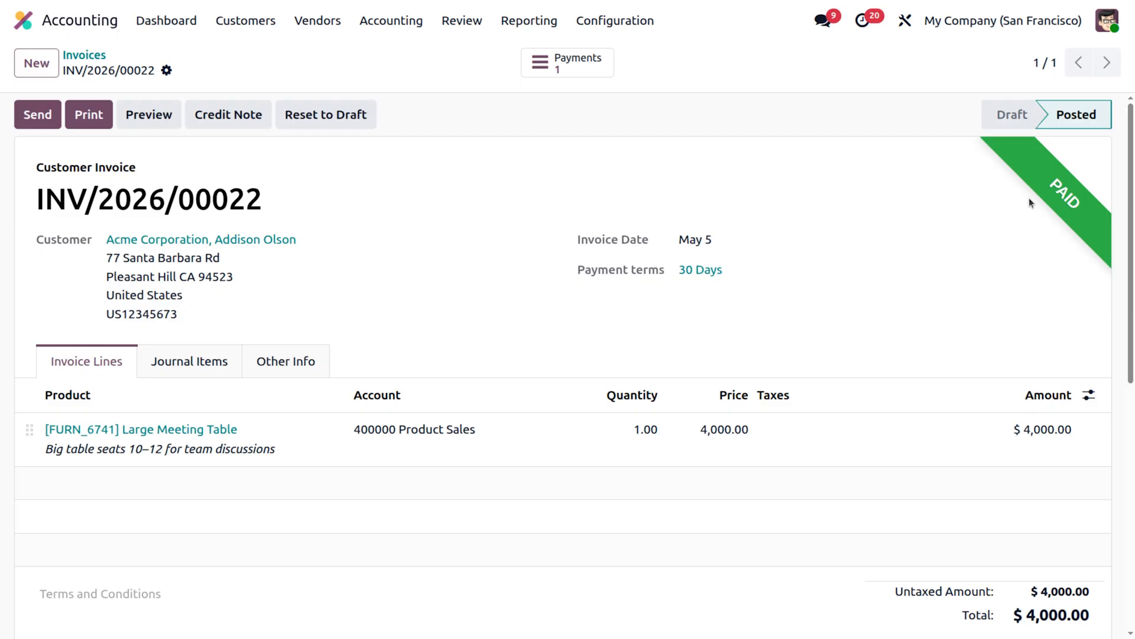
# Check the new invoice's payment status in the customer invoices list and look at the Bank journal on the dashboard.
pyautogui.click(85, 56)
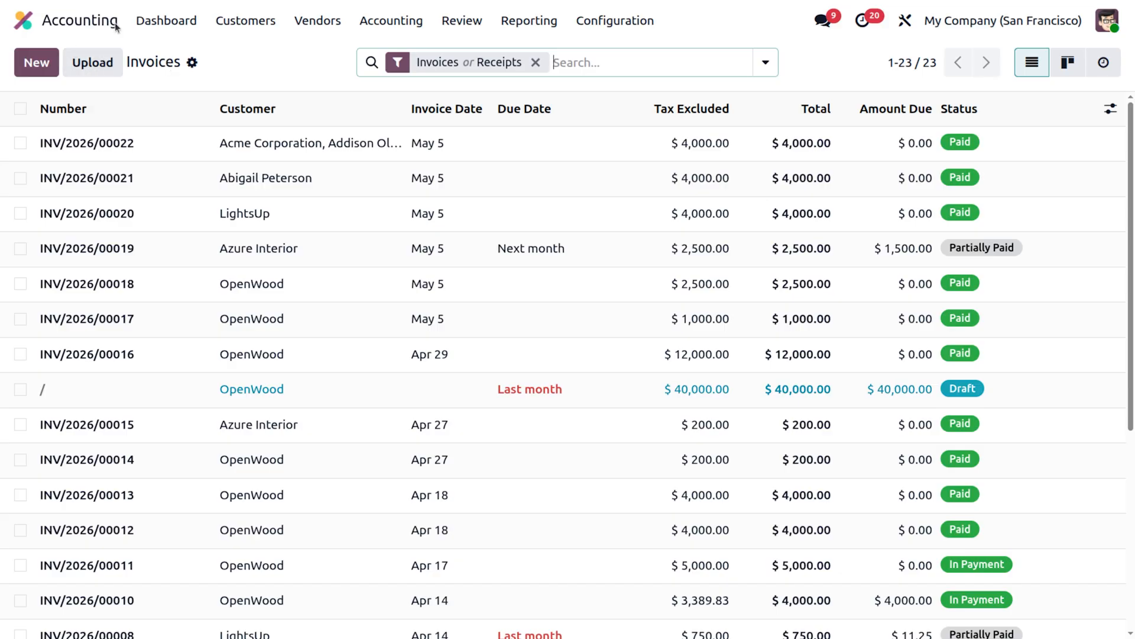
pyautogui.click(176, 28)
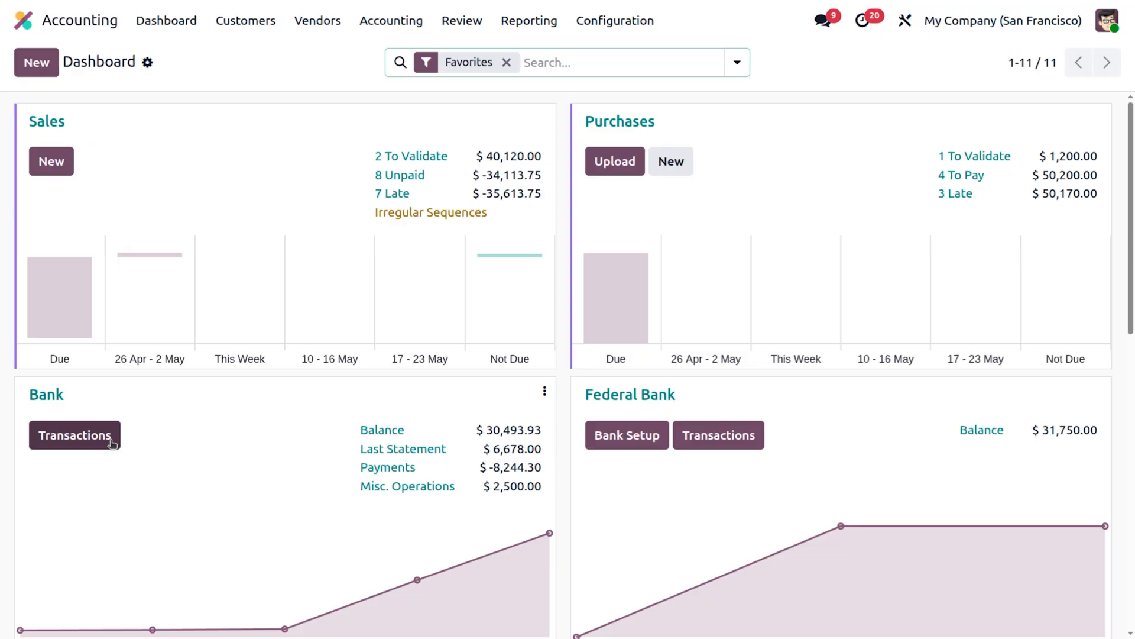
pyautogui.click(248, 26)
pyautogui.click(253, 52)
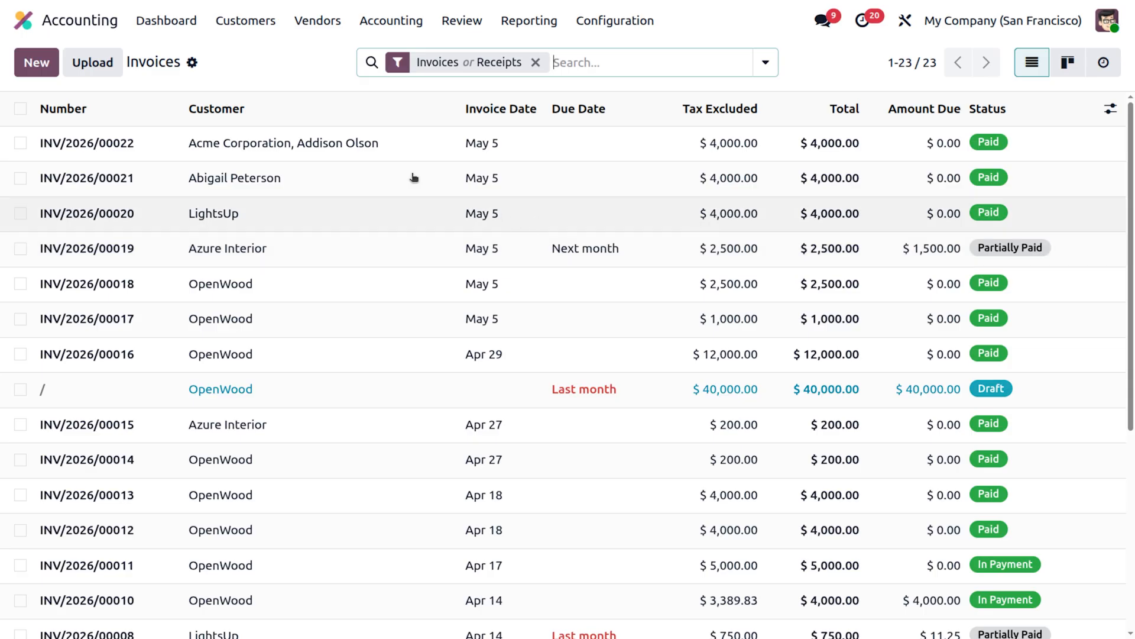
# Add a transaction to the Bank journal with the label "bank fees" and an amount of -$400.
pyautogui.click(155, 21)
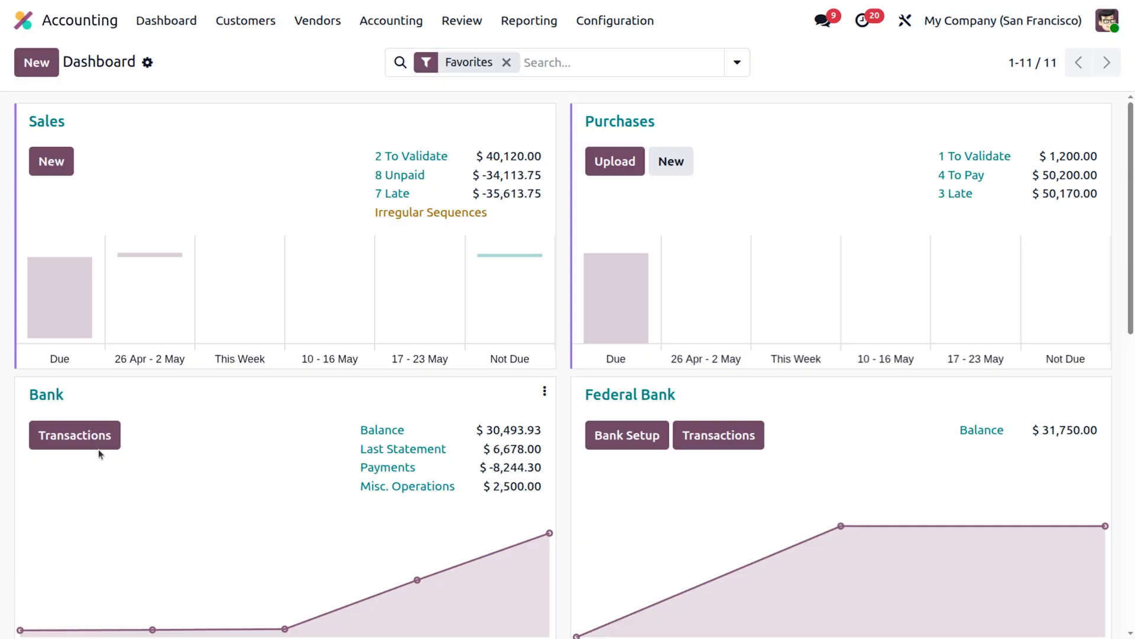
pyautogui.click(95, 432)
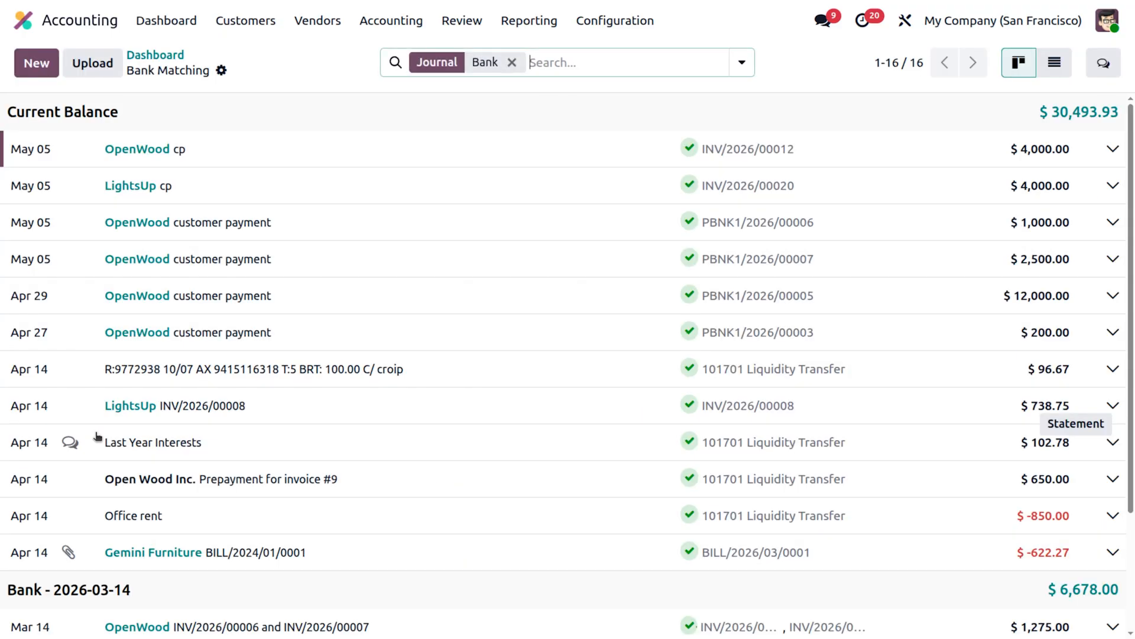
pyautogui.click(36, 66)
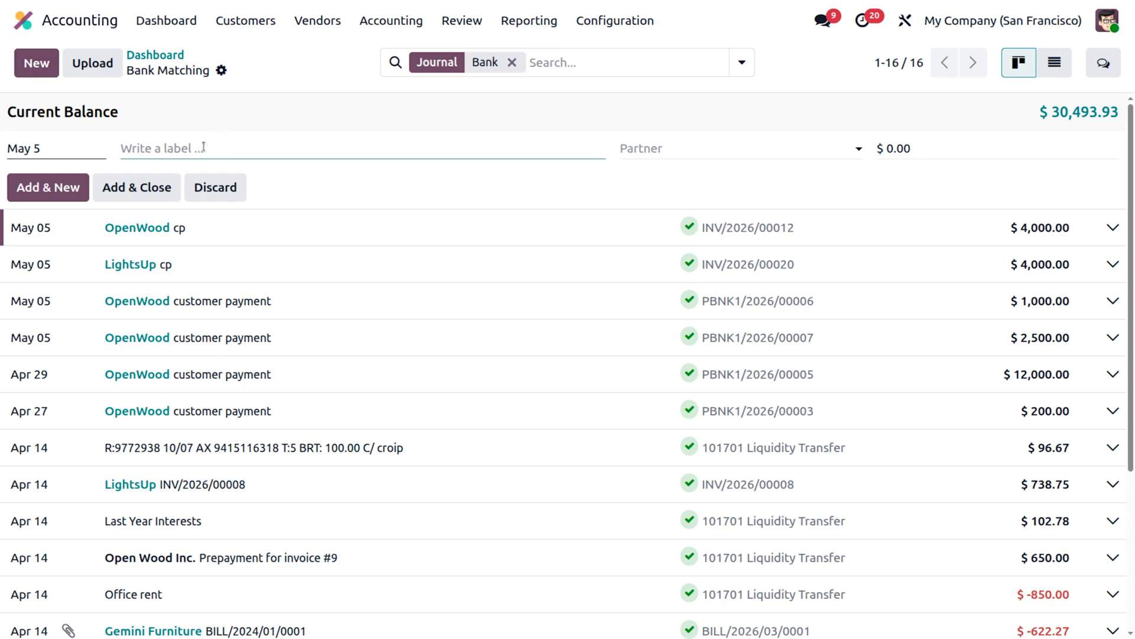
pyautogui.write('bank fees')
pyautogui.click(1007, 149)
pyautogui.write('-2')
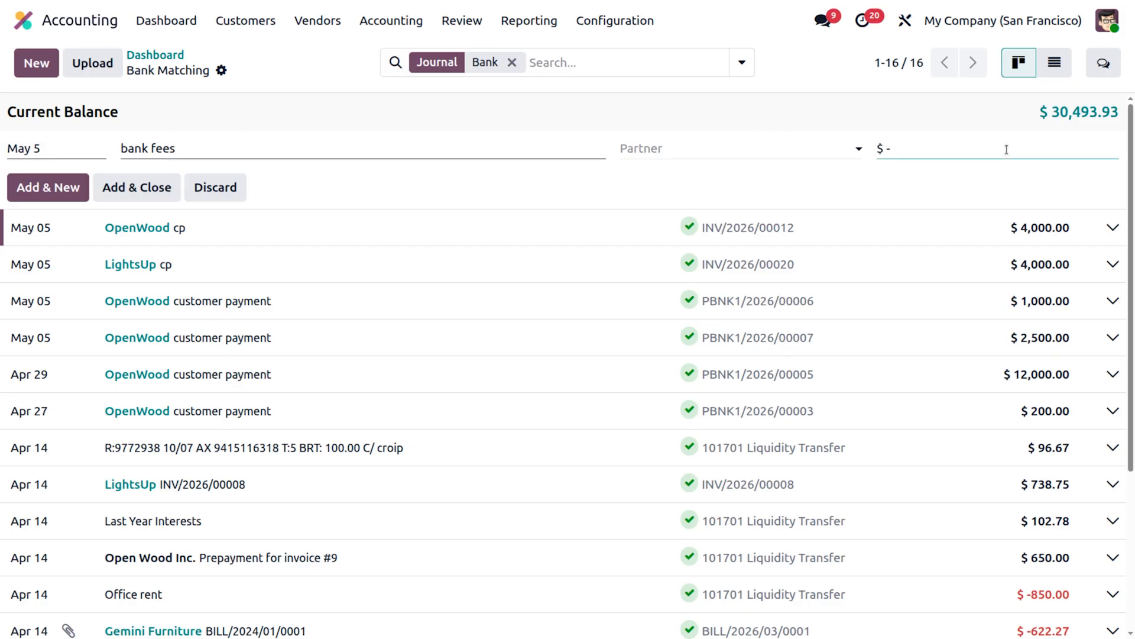
pyautogui.press('BackSpace')
pyautogui.write('300')
pyautogui.press('BackSpace')
pyautogui.press('BackSpace')
pyautogui.press('BackSpace')
pyautogui.write('400')
pyautogui.click(168, 189)
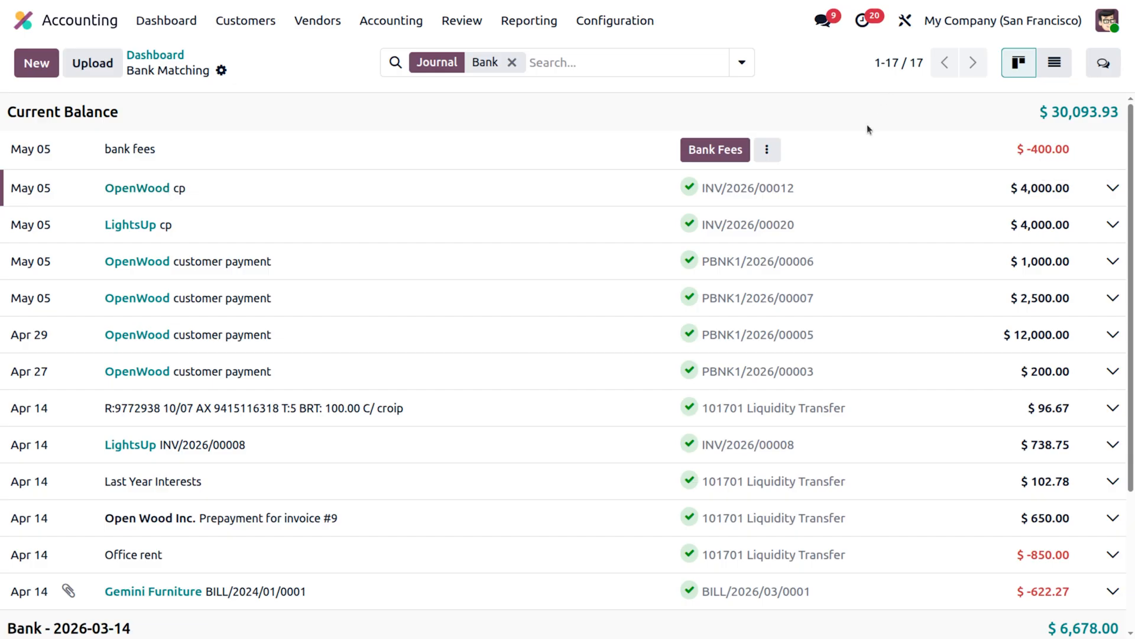
# Open vendor bill BILL/2026/05/0001 and reset it to draft.
pyautogui.click(168, 58)
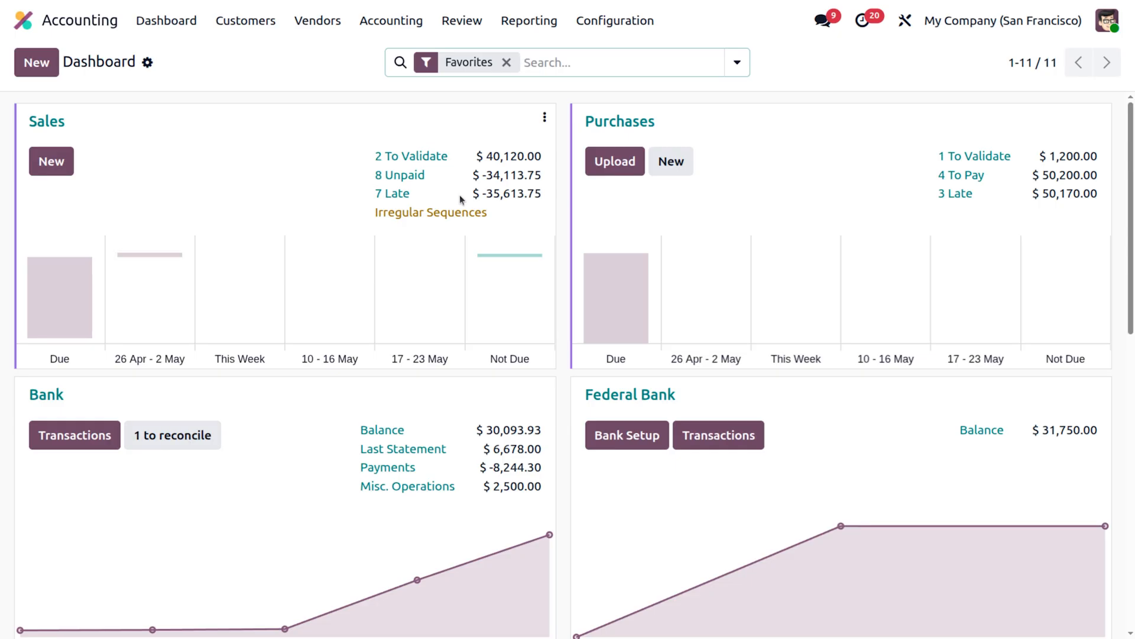
pyautogui.click(329, 23)
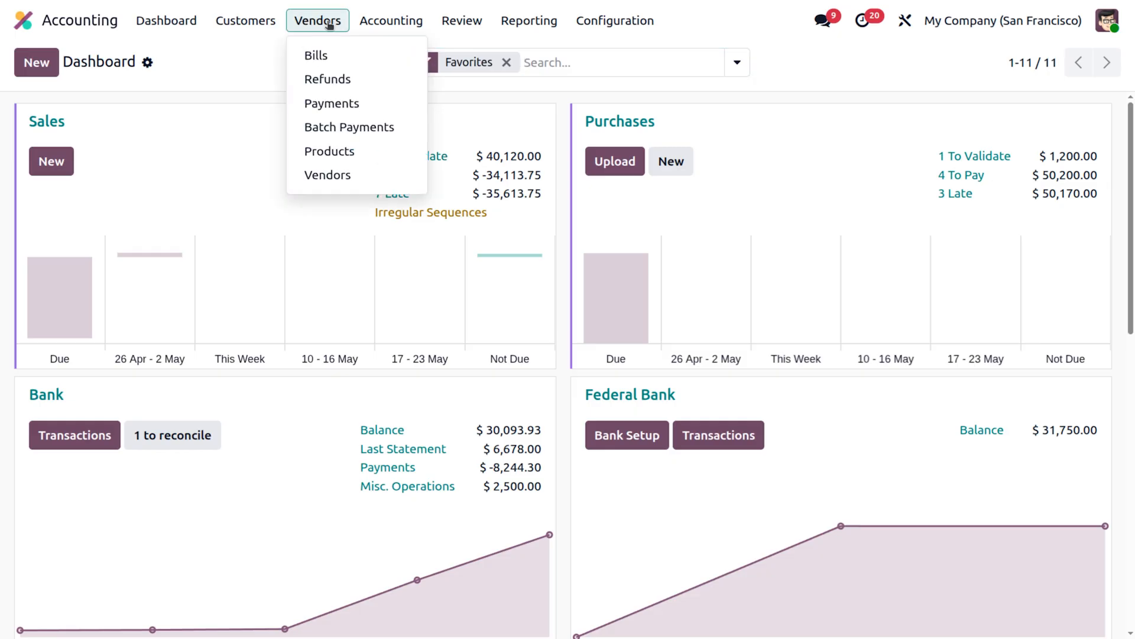
pyautogui.click(324, 62)
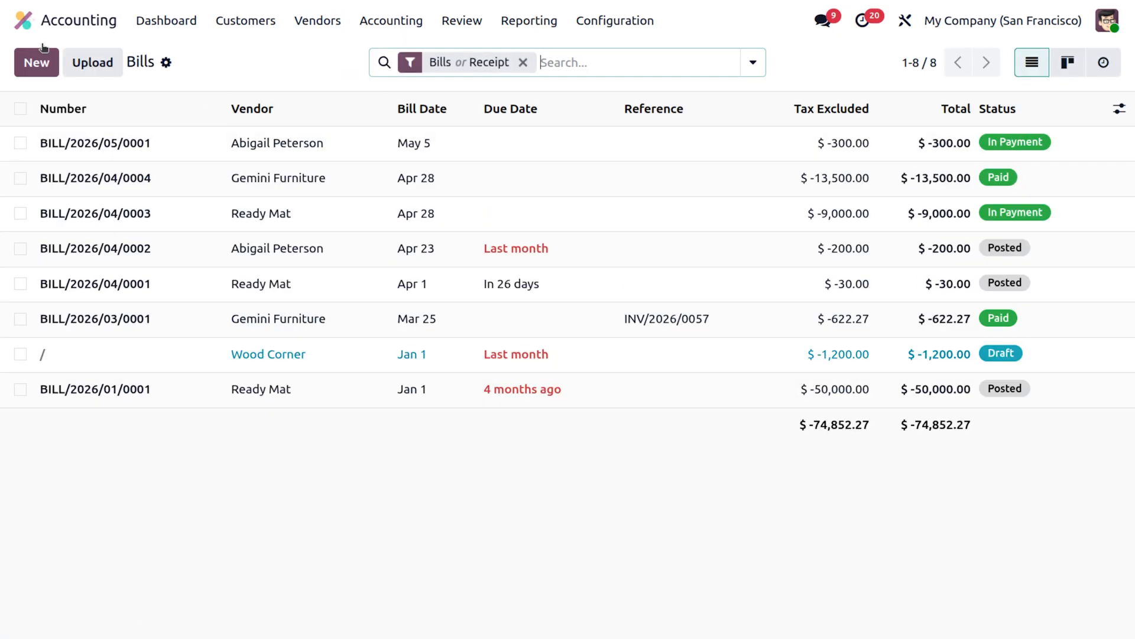
pyautogui.click(111, 144)
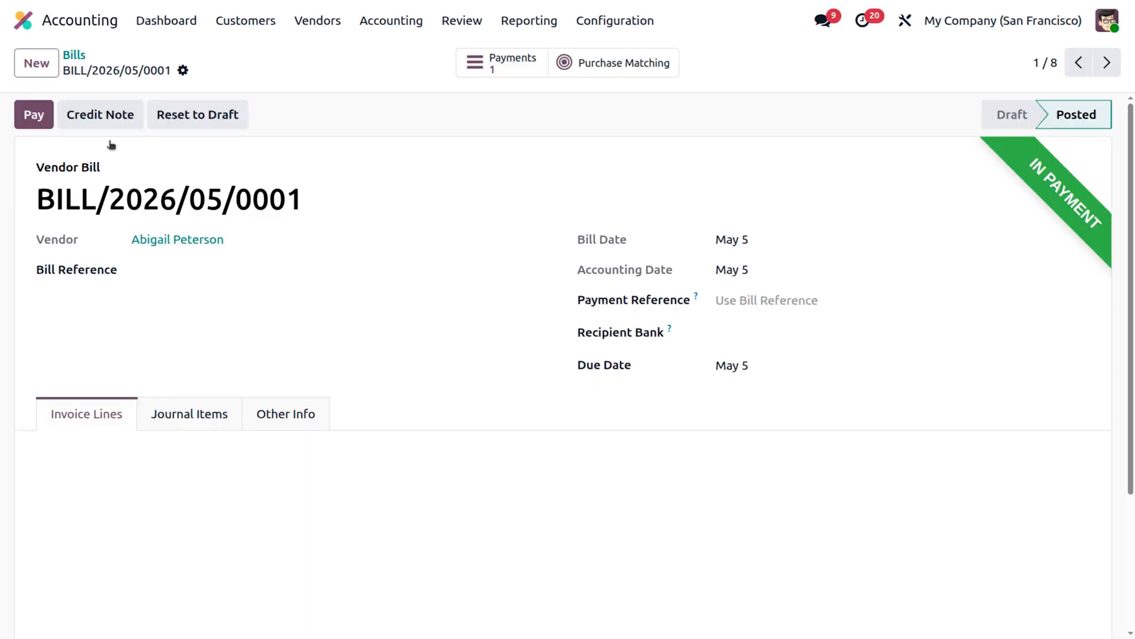
pyautogui.click(171, 127)
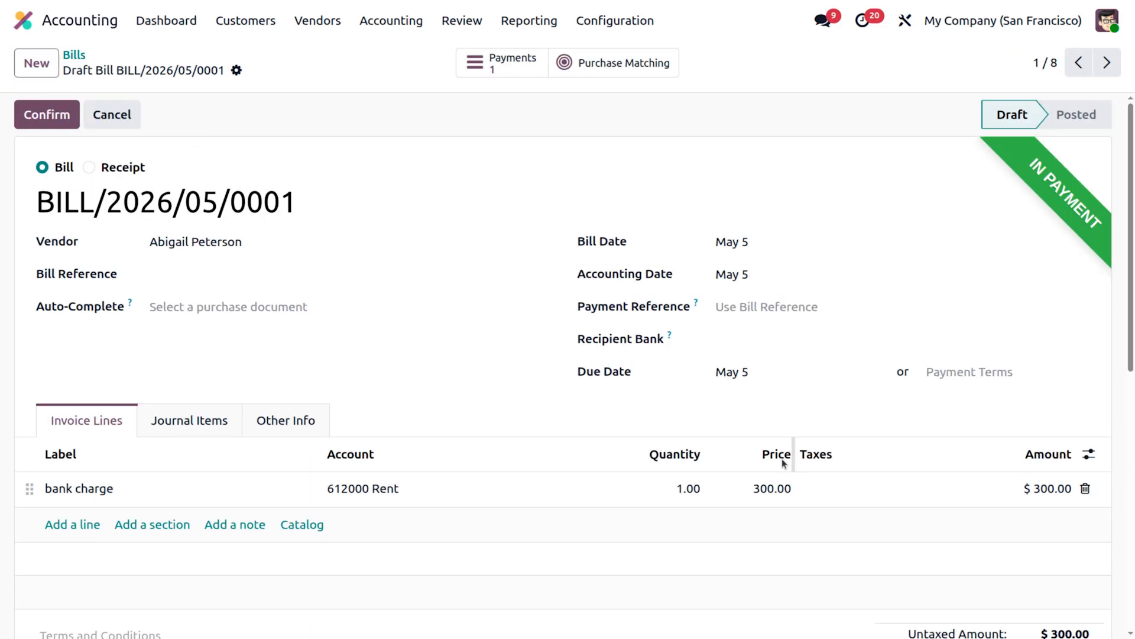
# Set the price of the bill's bank charge line to 400 and confirm the bill.
pyautogui.click(762, 487)
pyautogui.press('BackSpace')
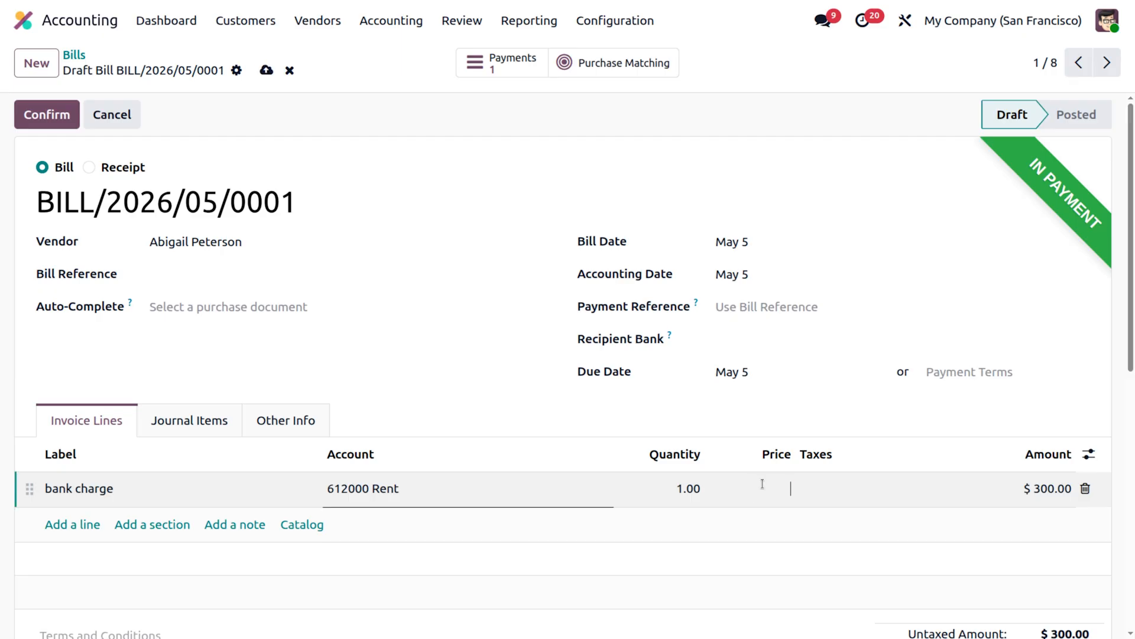
pyautogui.write('400')
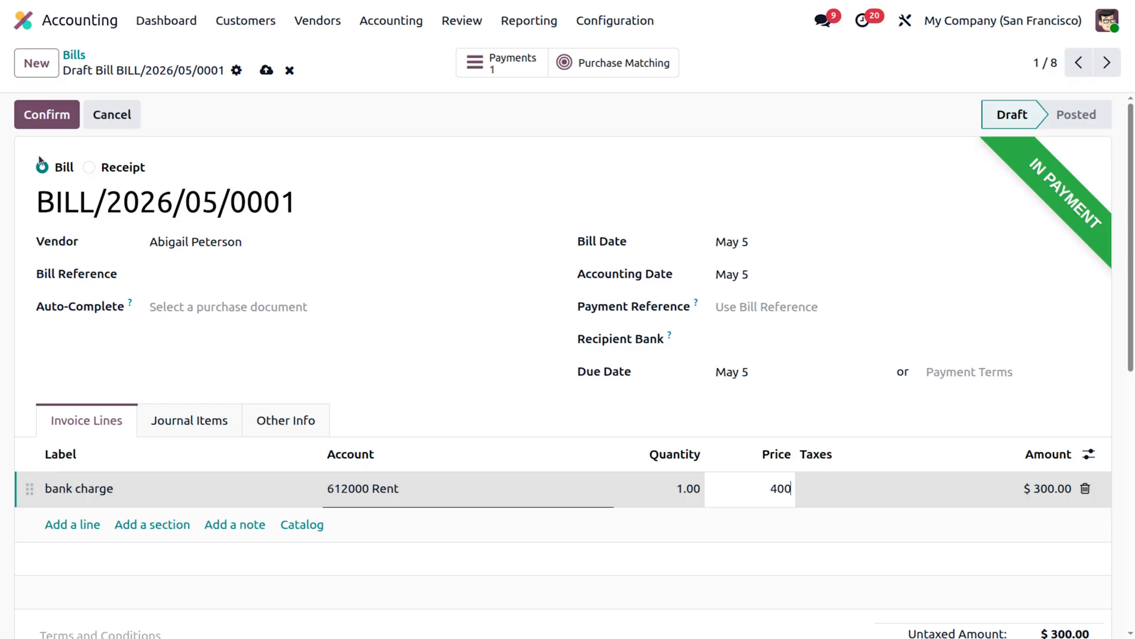
pyautogui.click(47, 118)
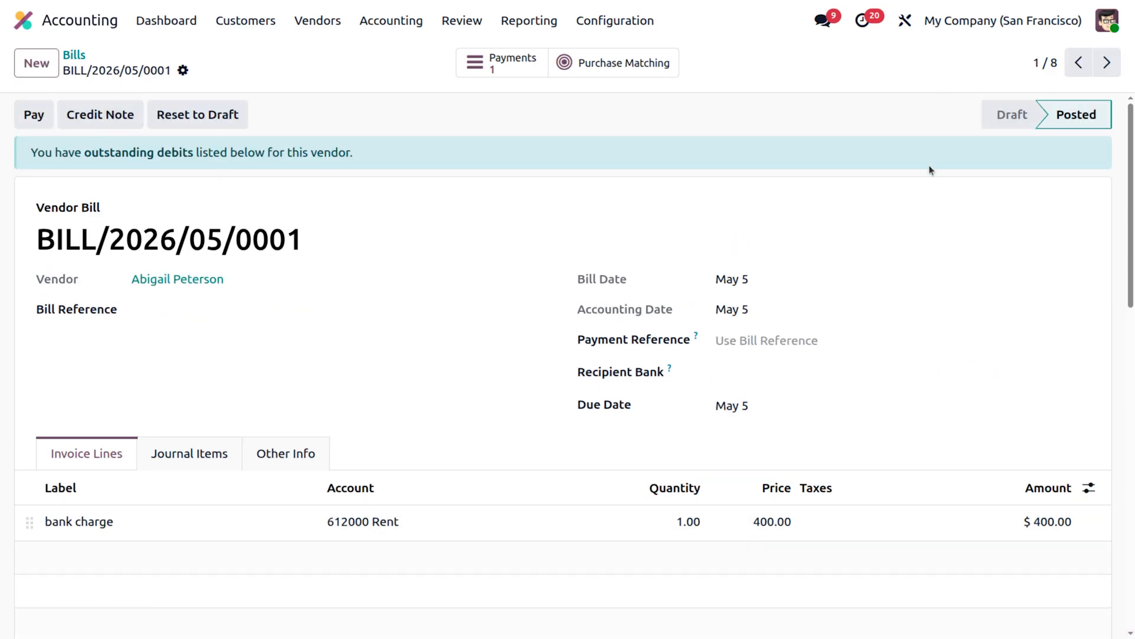
# Reconcile the -$400 "bank fees" transaction in the Bank journal with vendor bill BILL/2026/05/0001.
pyautogui.click(245, 22)
pyautogui.click(173, 20)
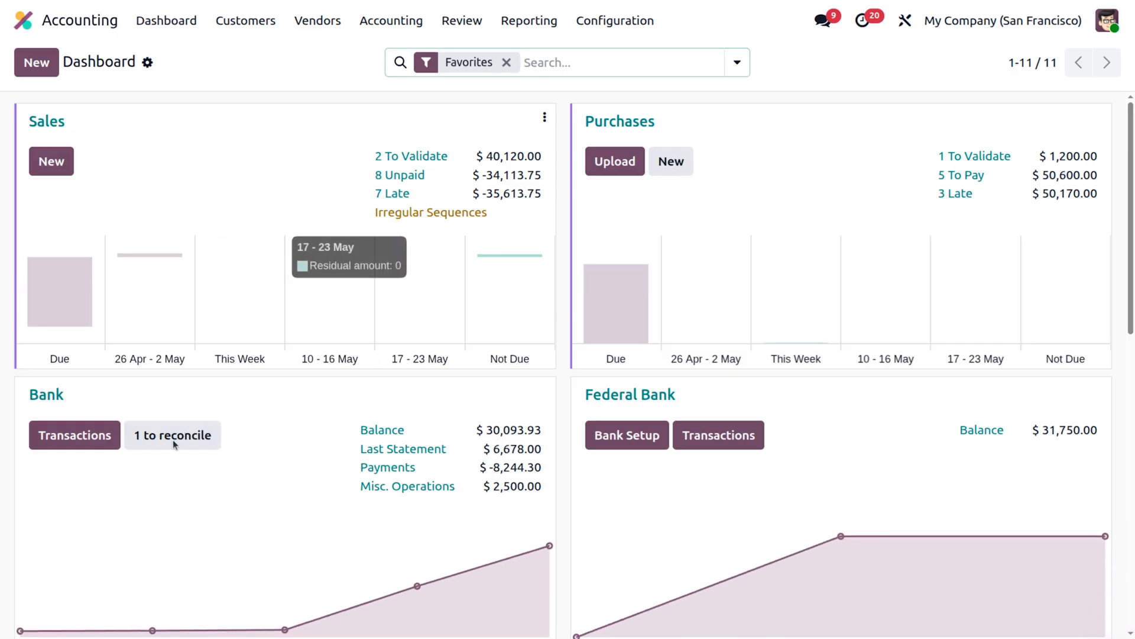
pyautogui.click(164, 437)
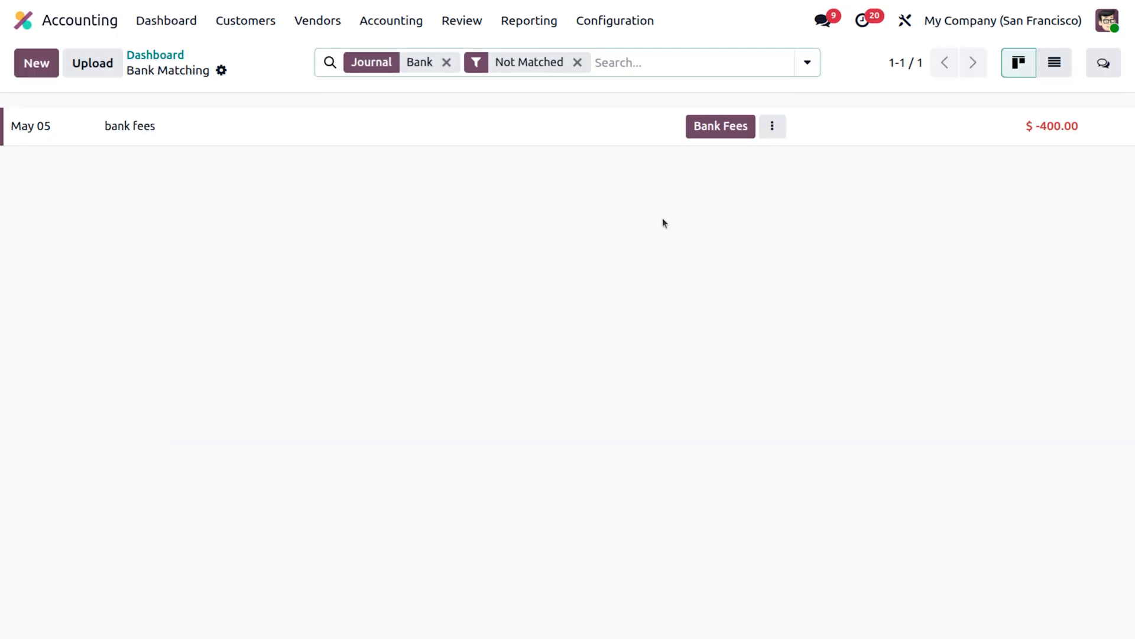
pyautogui.click(773, 127)
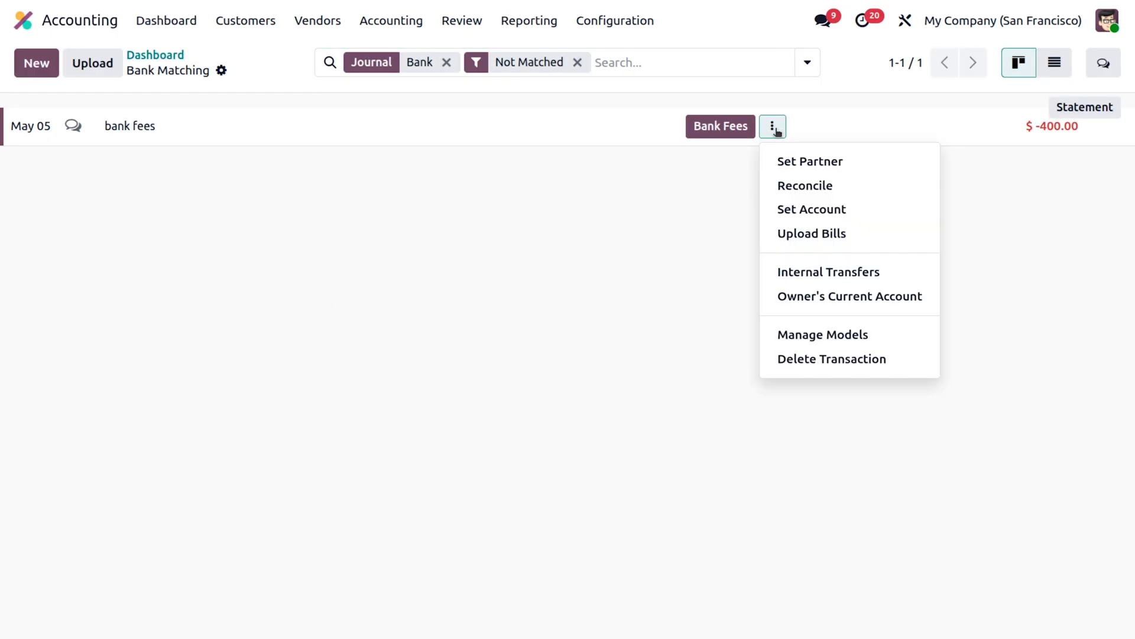
pyautogui.click(803, 189)
pyautogui.click(801, 194)
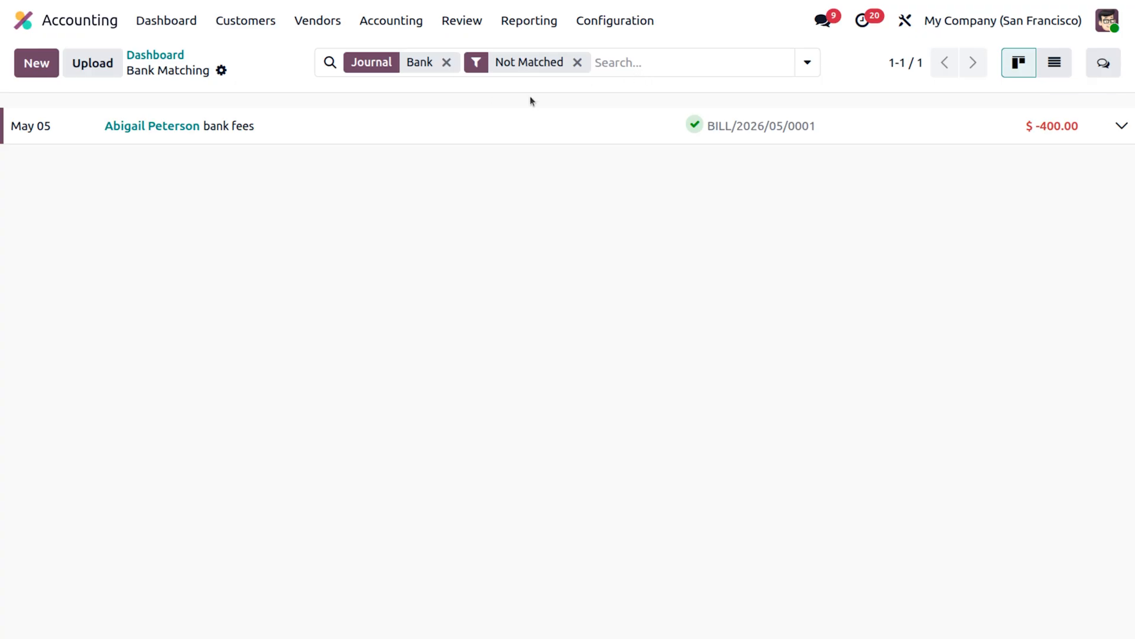
# Create a customer invoice for the same contact as bill BILL/2026/05/0001 with one Large Cabinet line.
pyautogui.click(152, 55)
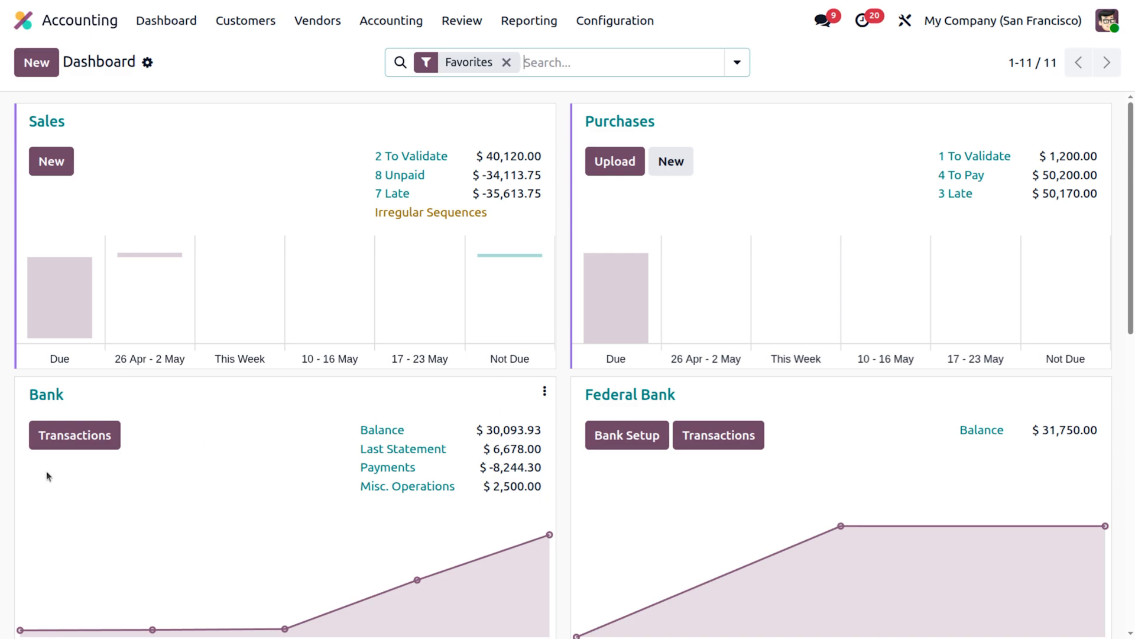
pyautogui.click(267, 26)
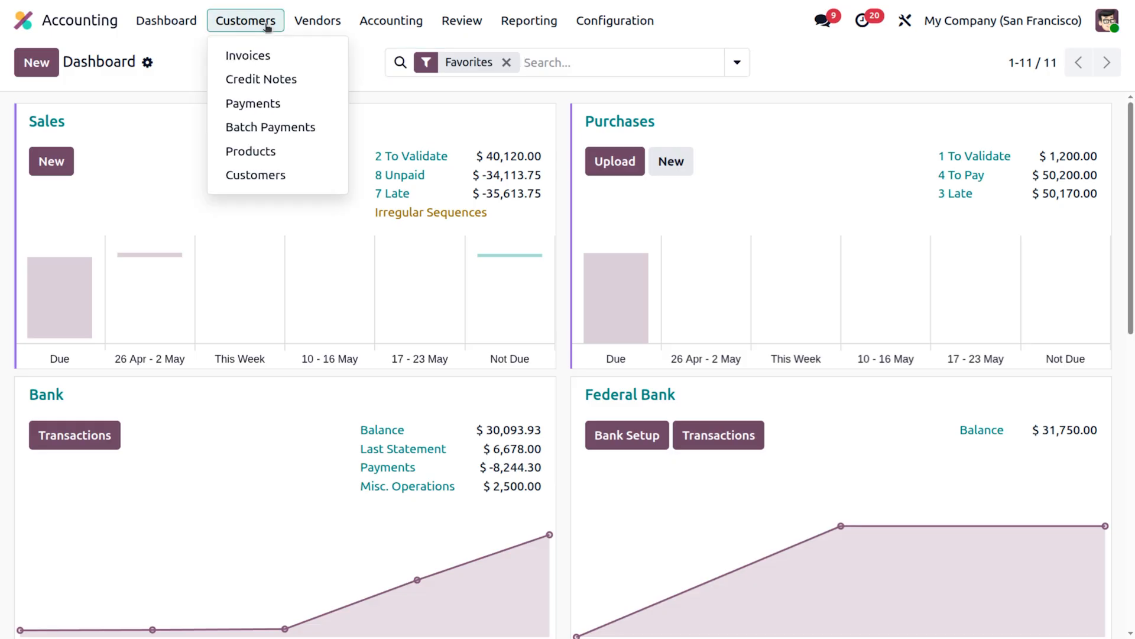
pyautogui.click(258, 55)
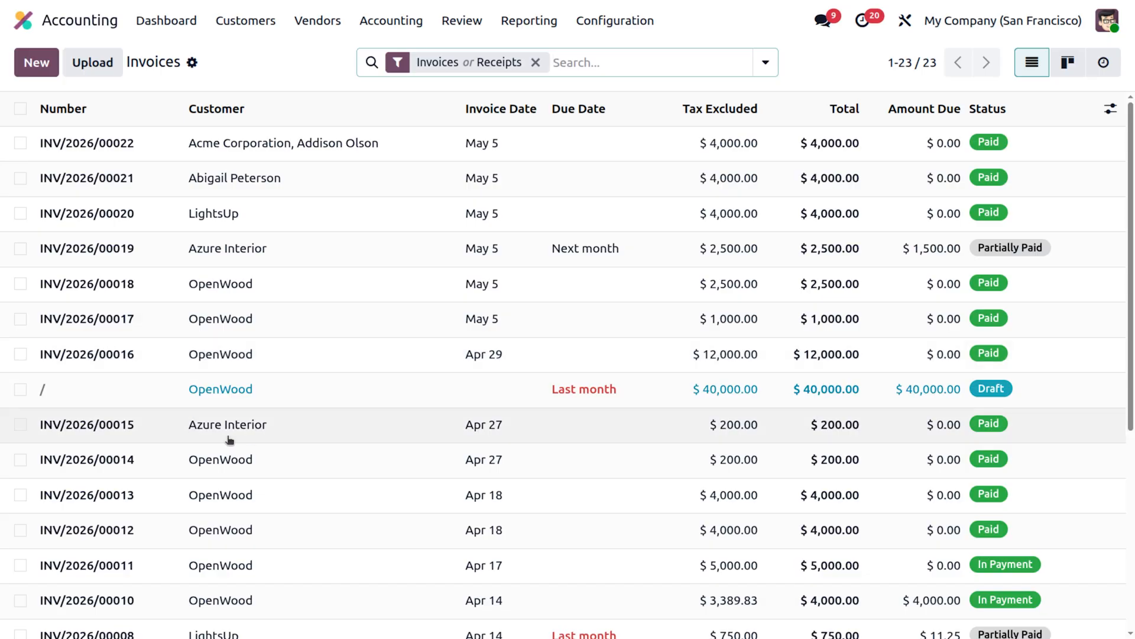
pyautogui.click(36, 62)
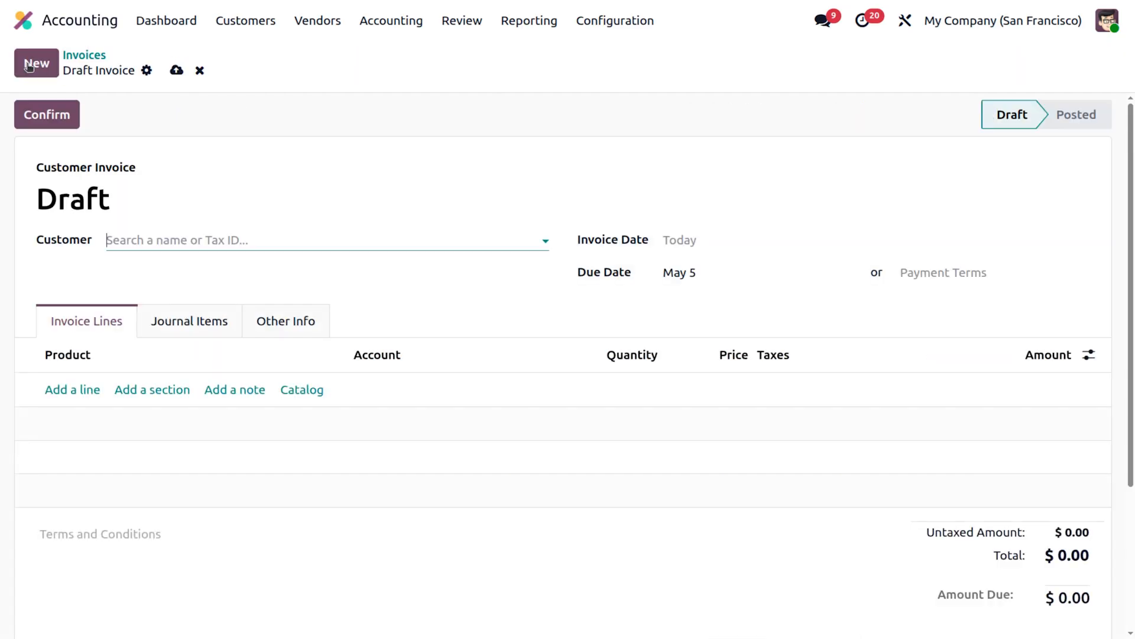
pyautogui.click(136, 241)
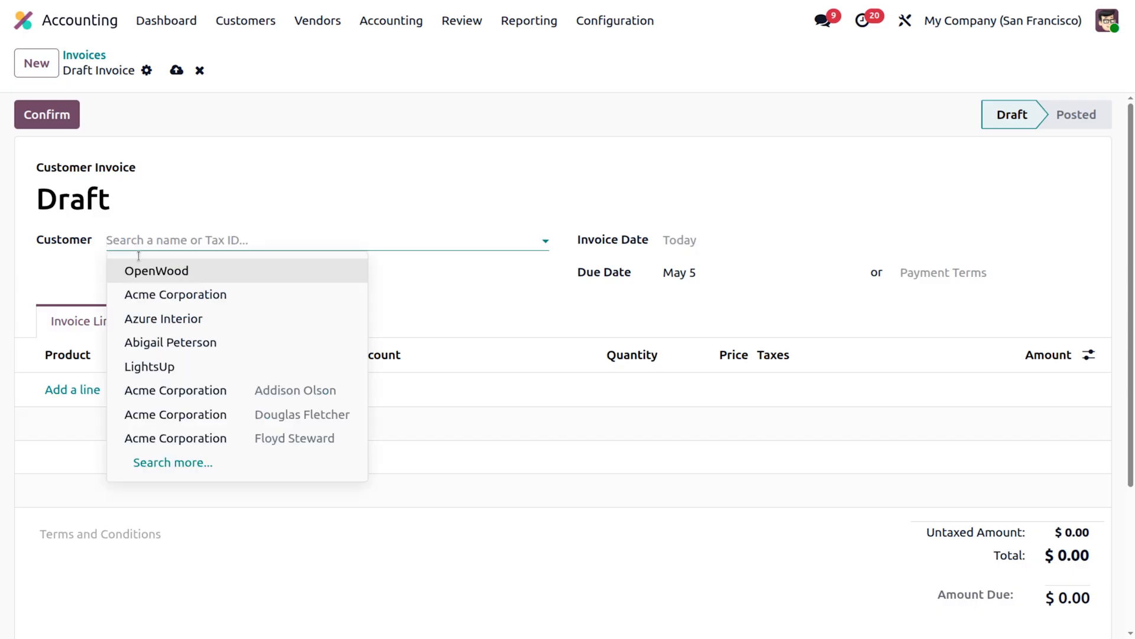
pyautogui.click(164, 351)
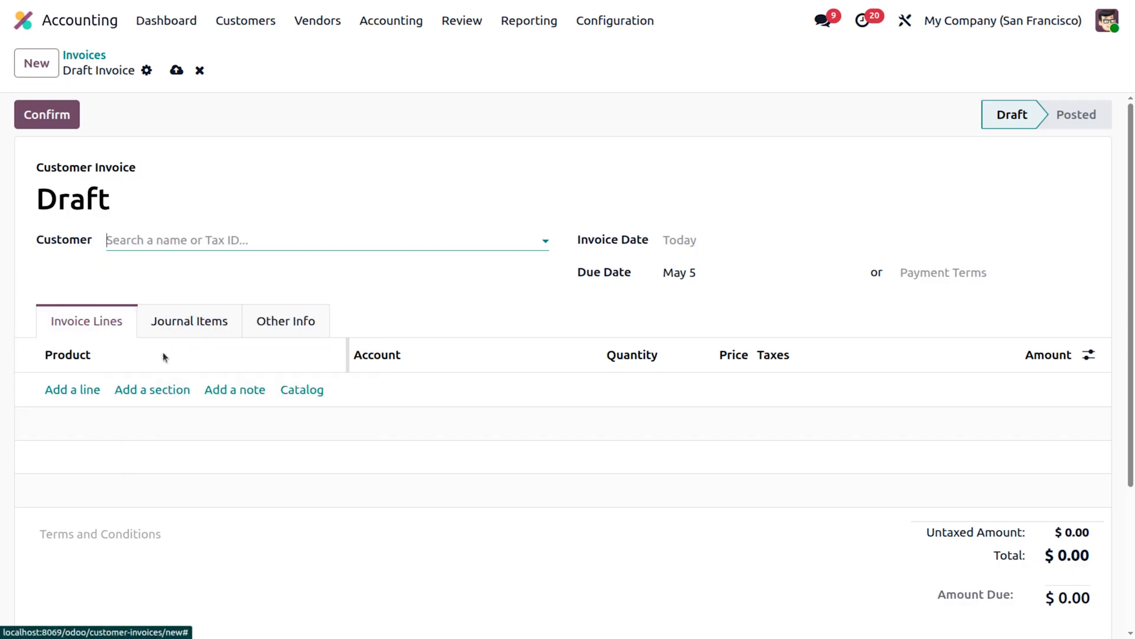
pyautogui.click(99, 391)
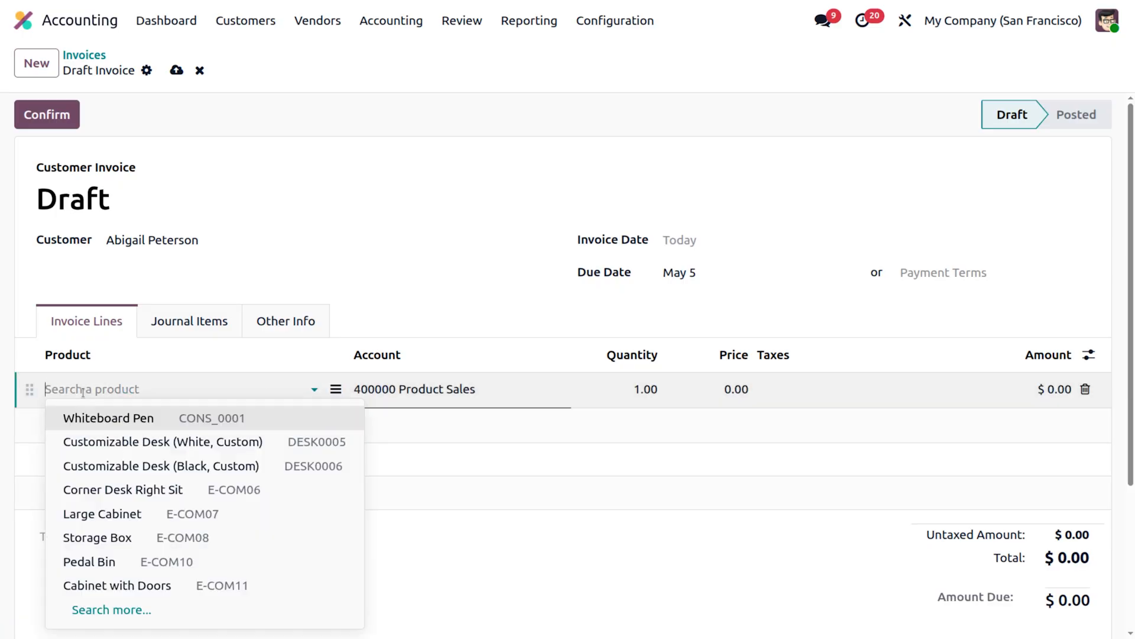
pyautogui.click(137, 513)
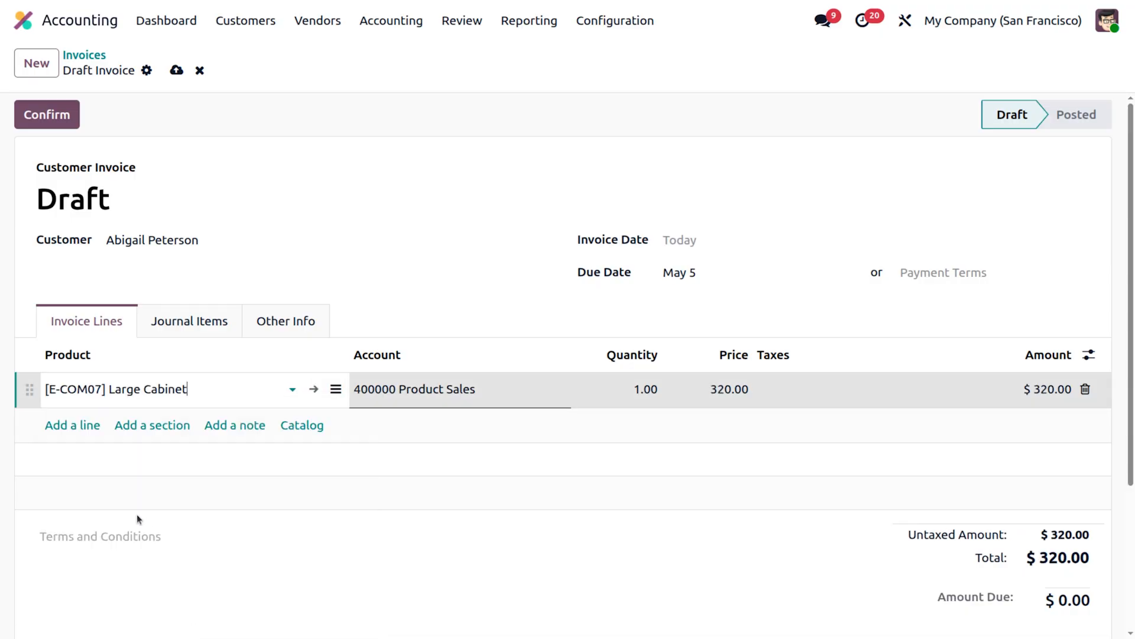
# Confirm the Large Cabinet invoice and register its full payment through the Bank journal with the Manual Payment method.
pyautogui.click(52, 115)
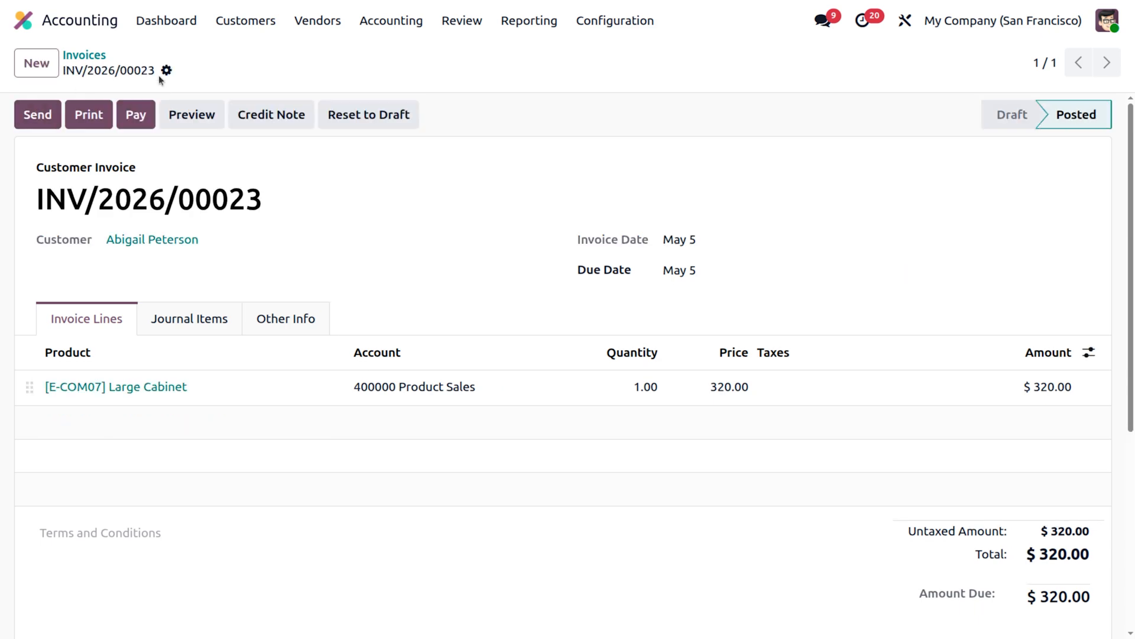
pyautogui.click(140, 112)
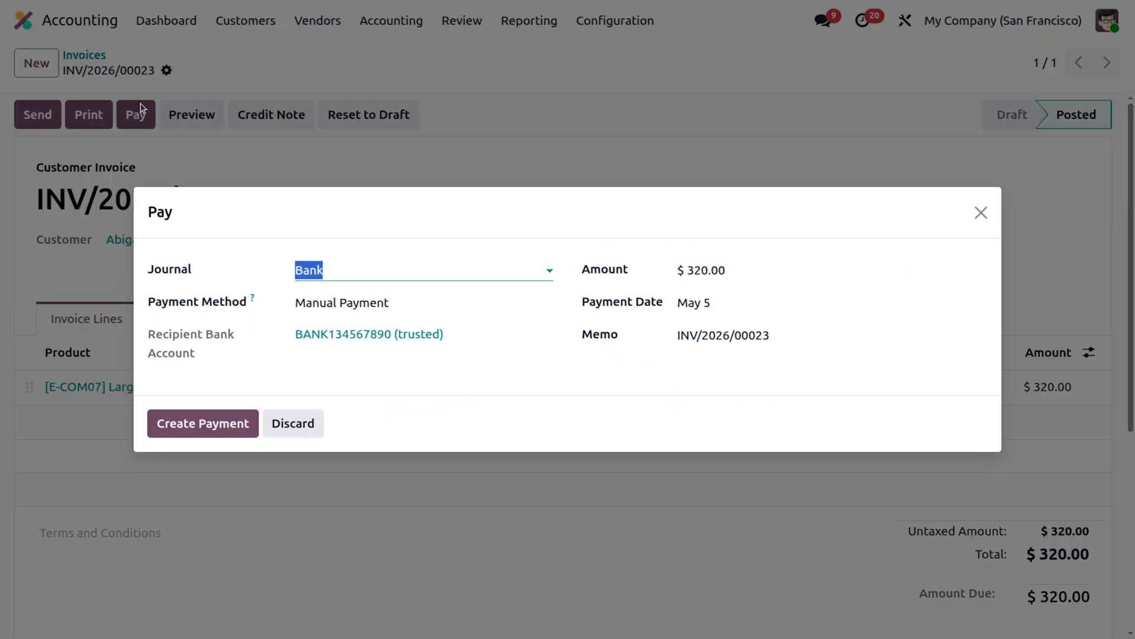
pyautogui.click(177, 423)
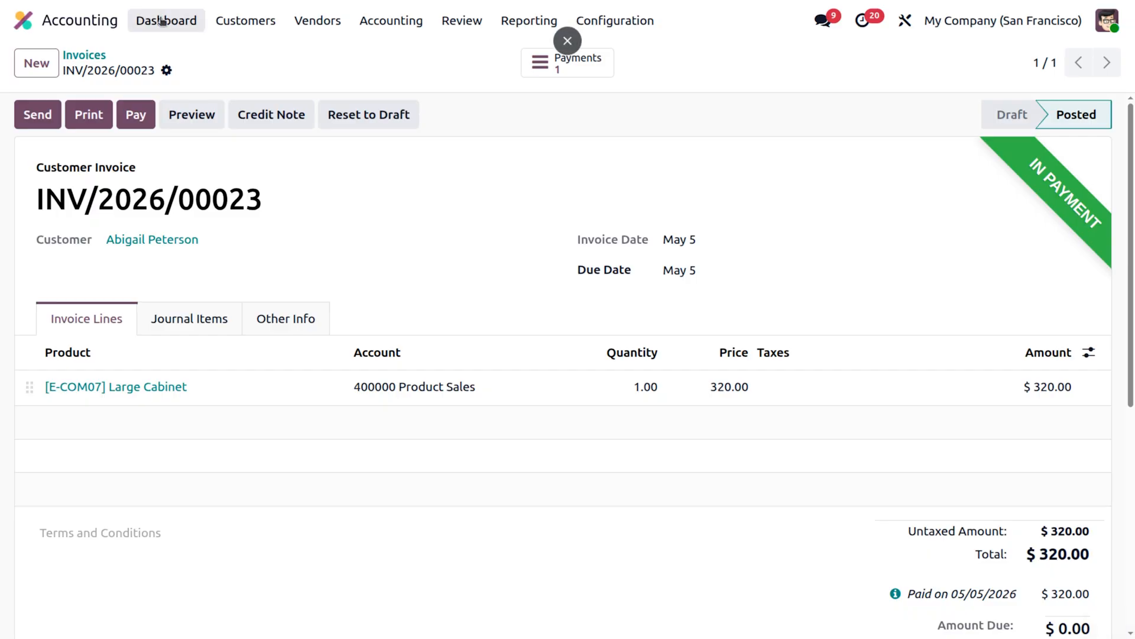
# Add a Bank journal transaction dated May 1 with the label "payment", the invoiced customer as partner and an amount of $320.
pyautogui.click(160, 20)
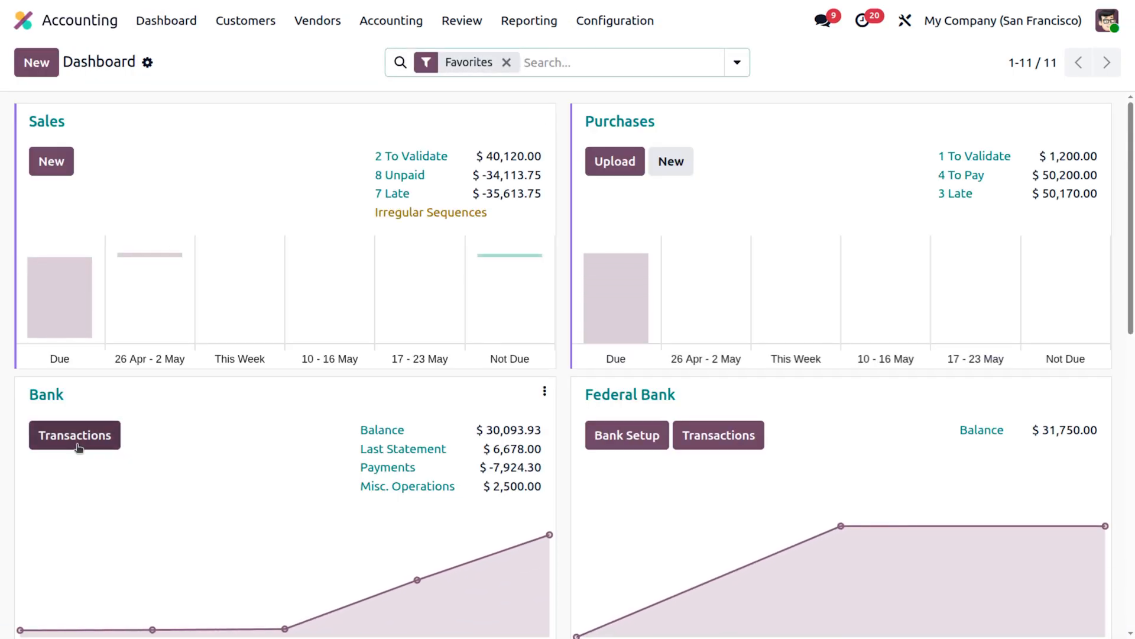
pyautogui.click(64, 428)
pyautogui.click(32, 61)
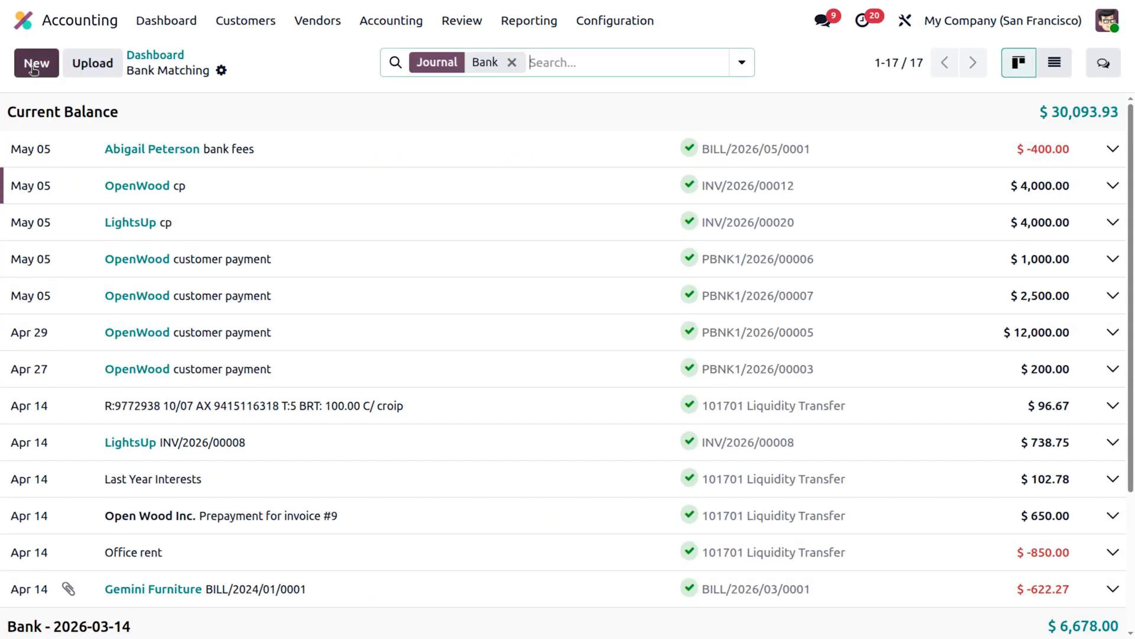
pyautogui.click(37, 147)
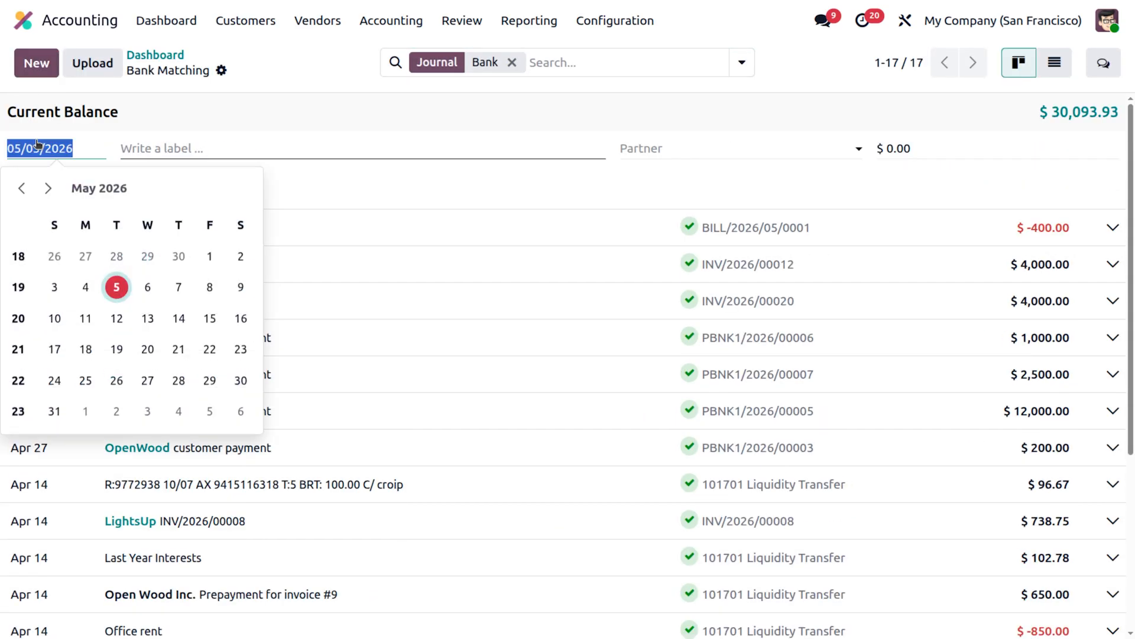
pyautogui.click(210, 255)
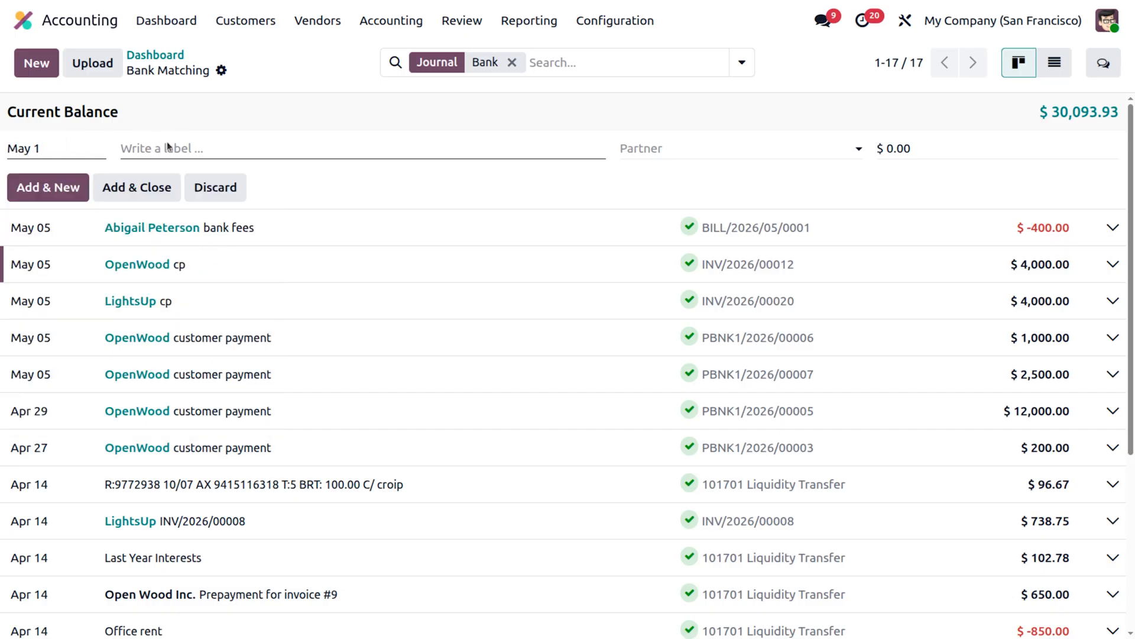
pyautogui.click(191, 148)
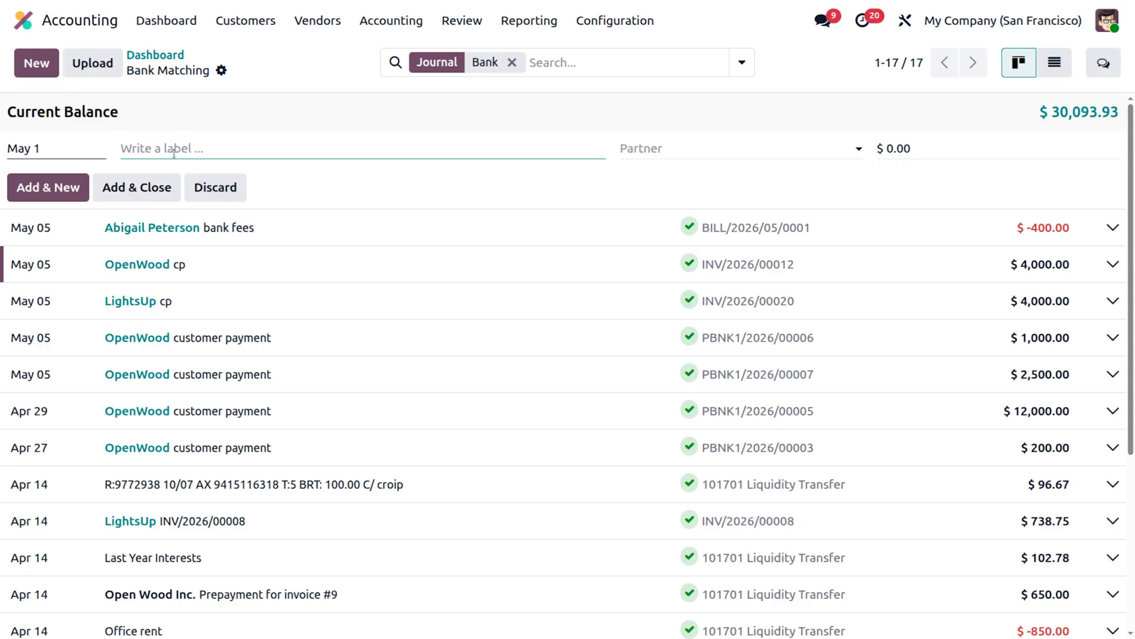
pyautogui.write('payment')
pyautogui.click(901, 148)
pyautogui.write('320')
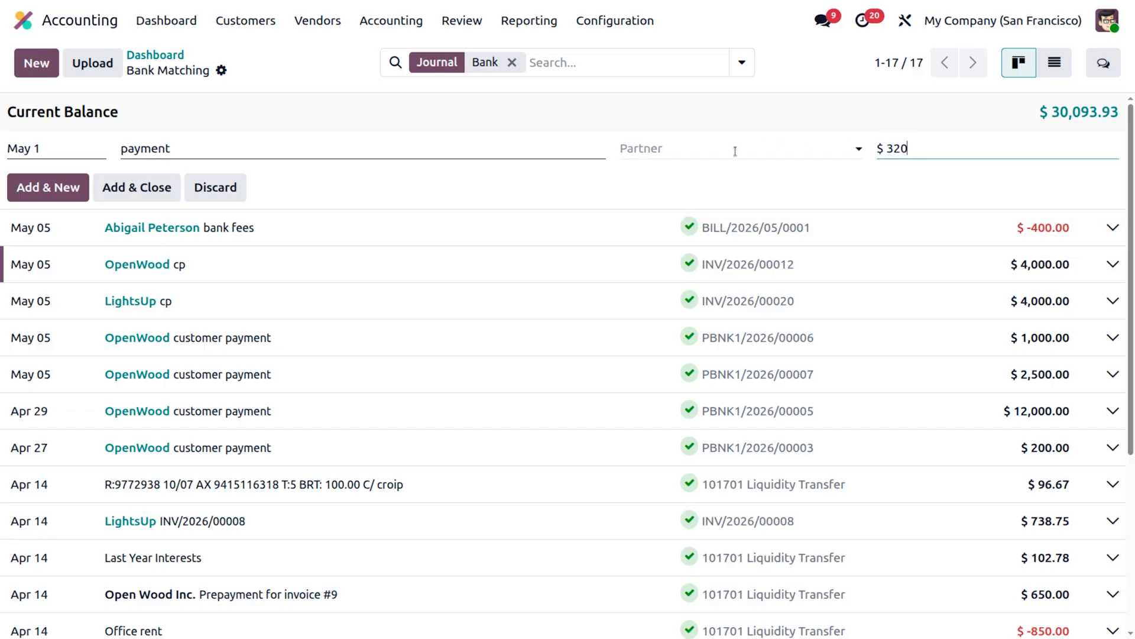
pyautogui.click(735, 151)
pyautogui.click(719, 176)
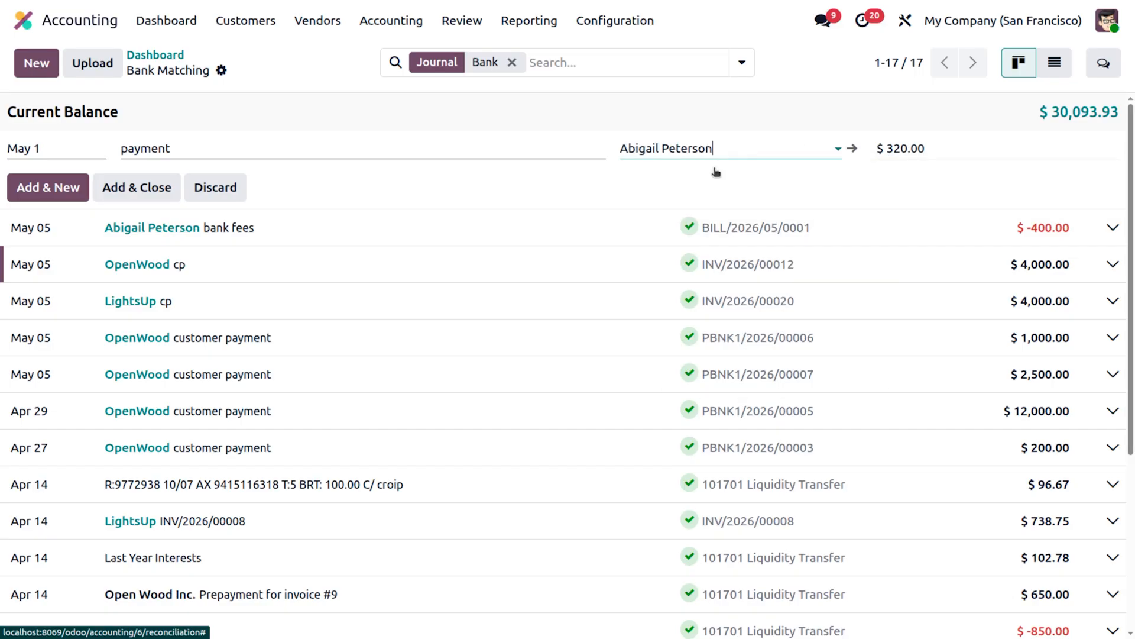
pyautogui.click(126, 185)
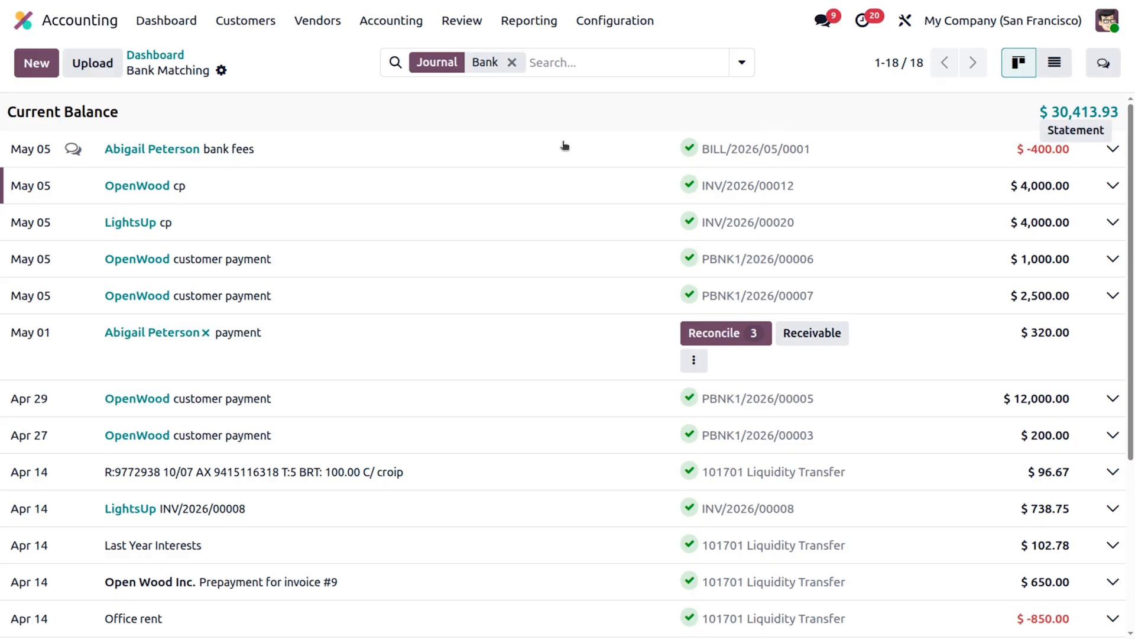
# Examine the bank fees line's matched bill, then the journal items and other actions available for the May 1 payment.
pyautogui.click(1112, 150)
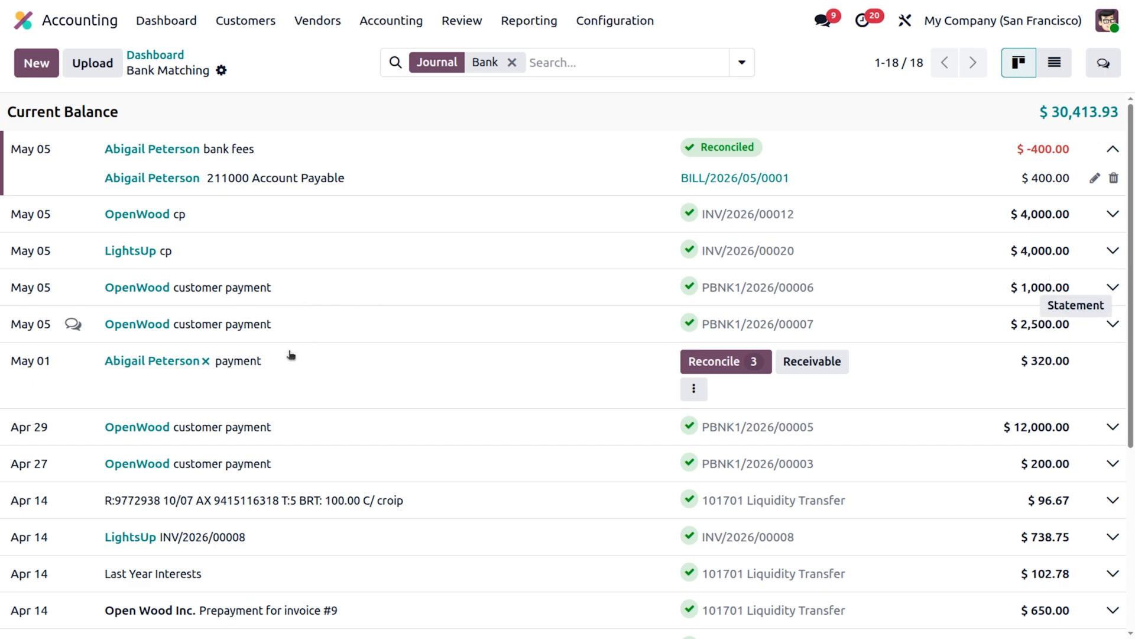
pyautogui.click(244, 364)
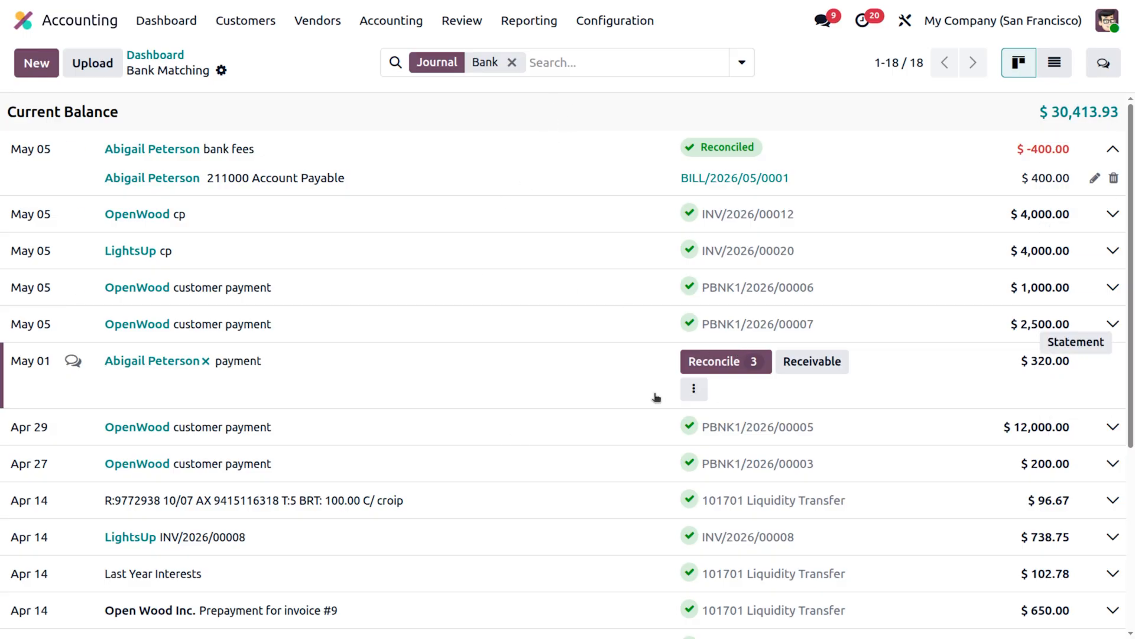
pyautogui.click(748, 359)
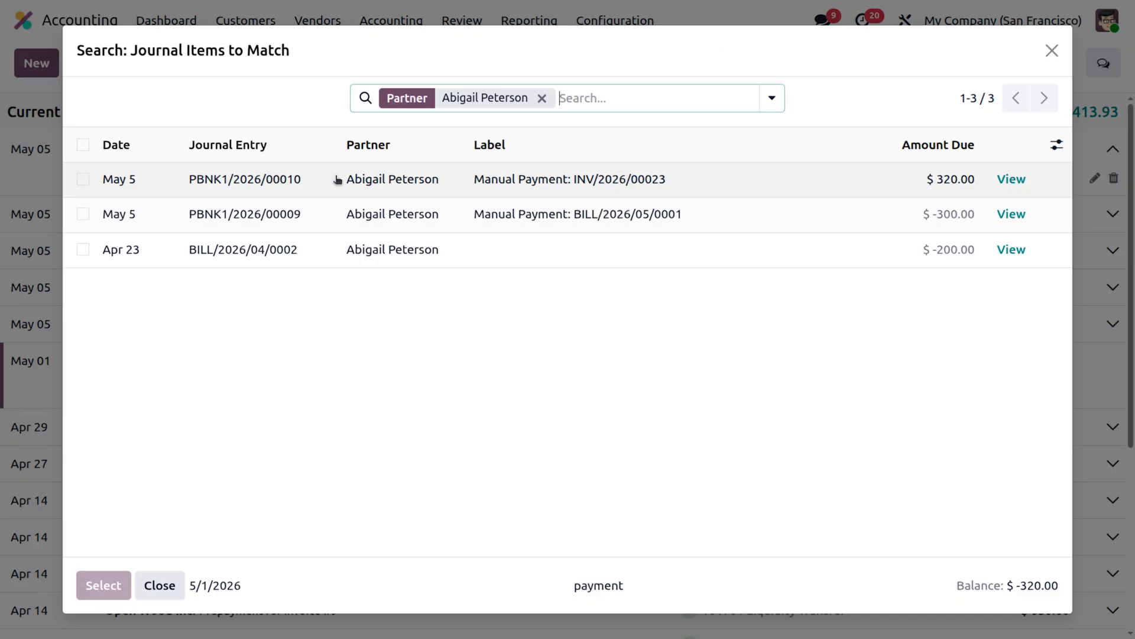
pyautogui.click(1052, 50)
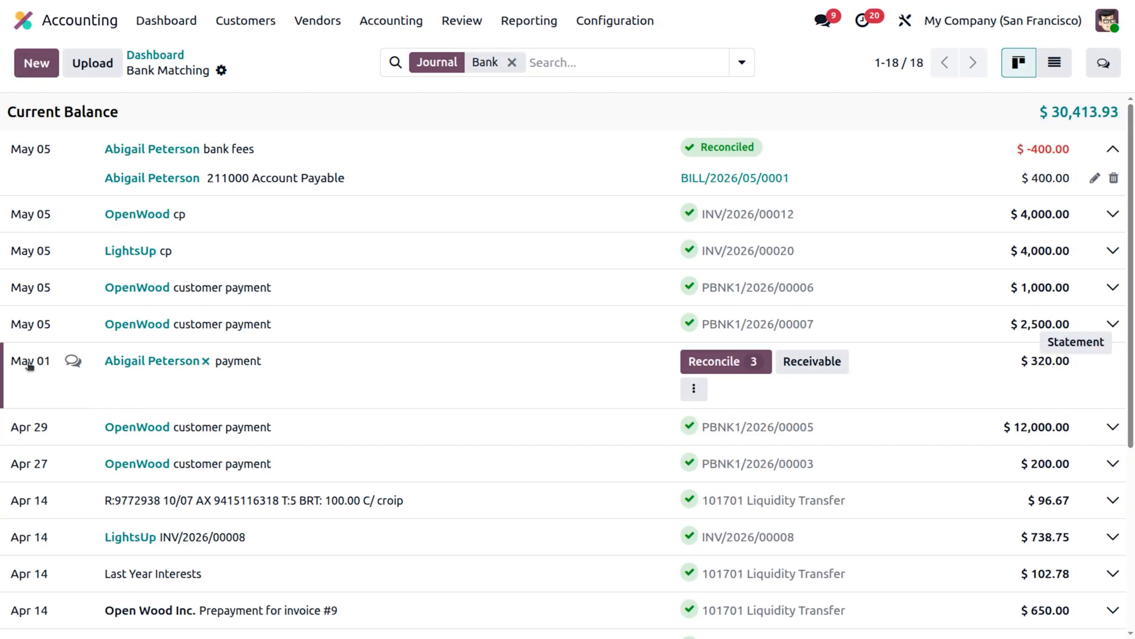
pyautogui.click(694, 389)
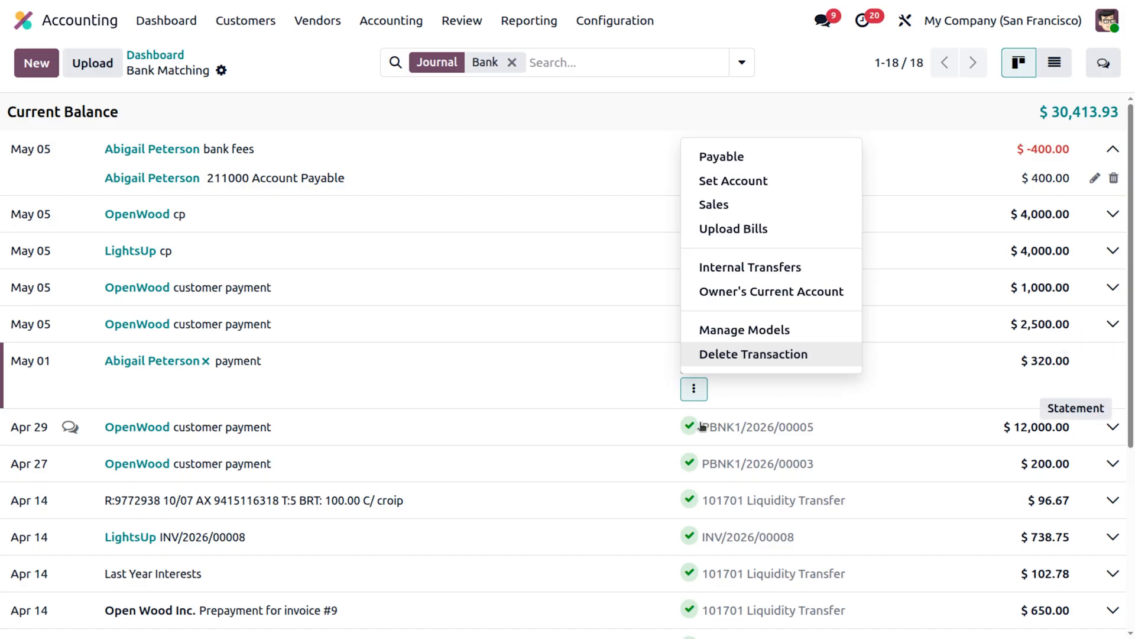
pyautogui.click(432, 390)
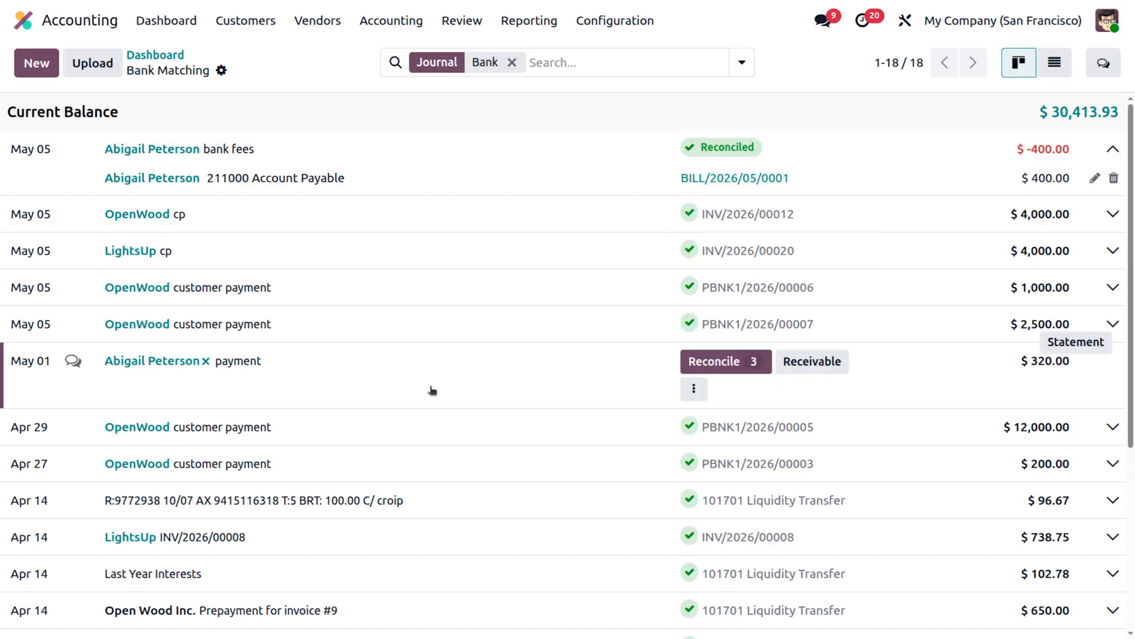